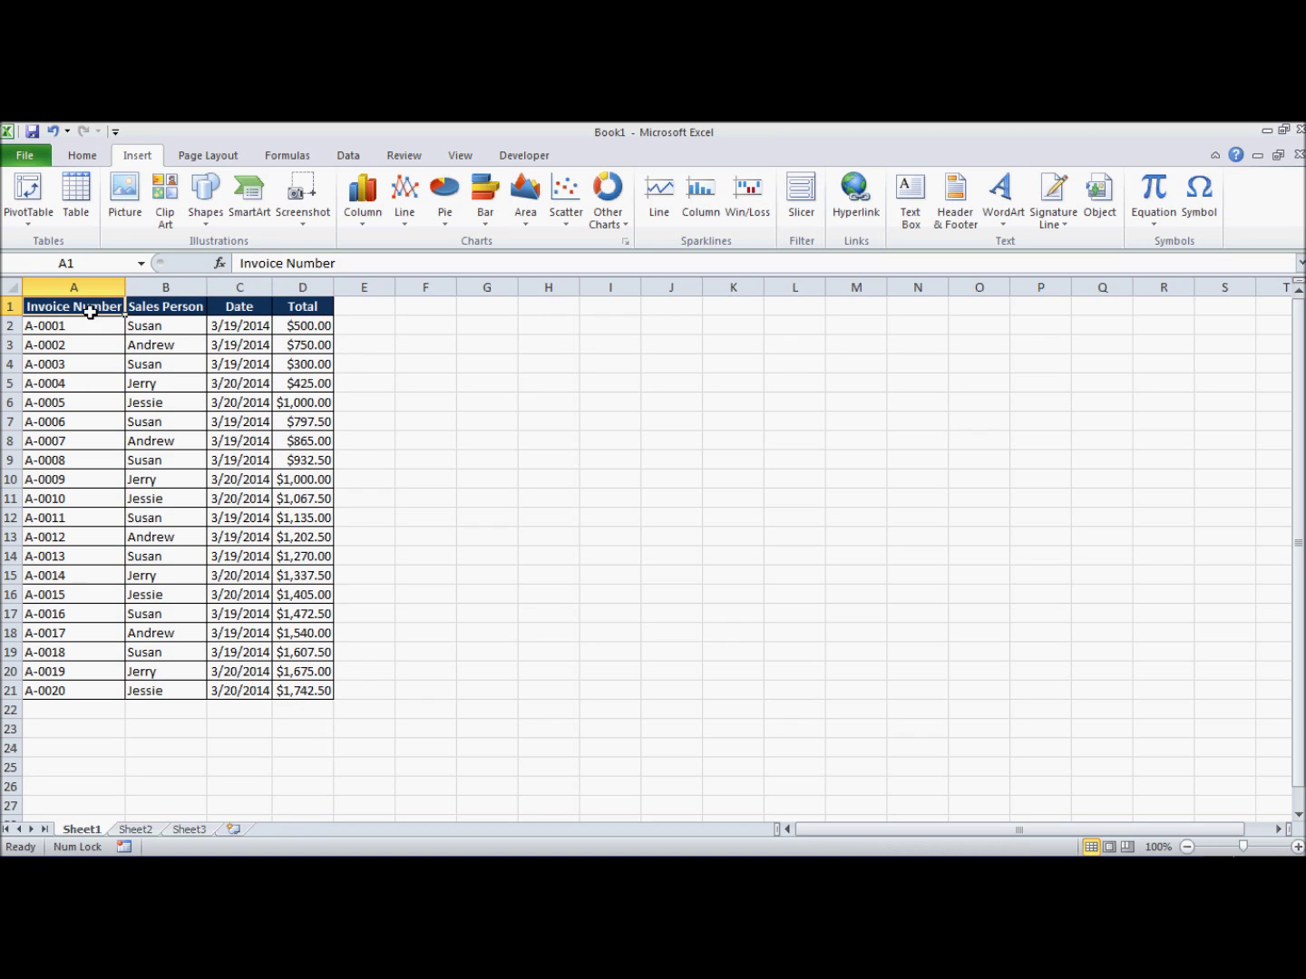
- Check the source range PivotTable proposes when starting from cell A1, and cancel without creating it
{"action": "left_click", "coordinate": [88, 158]}
{"action": "left_click", "coordinate": [133, 159]}
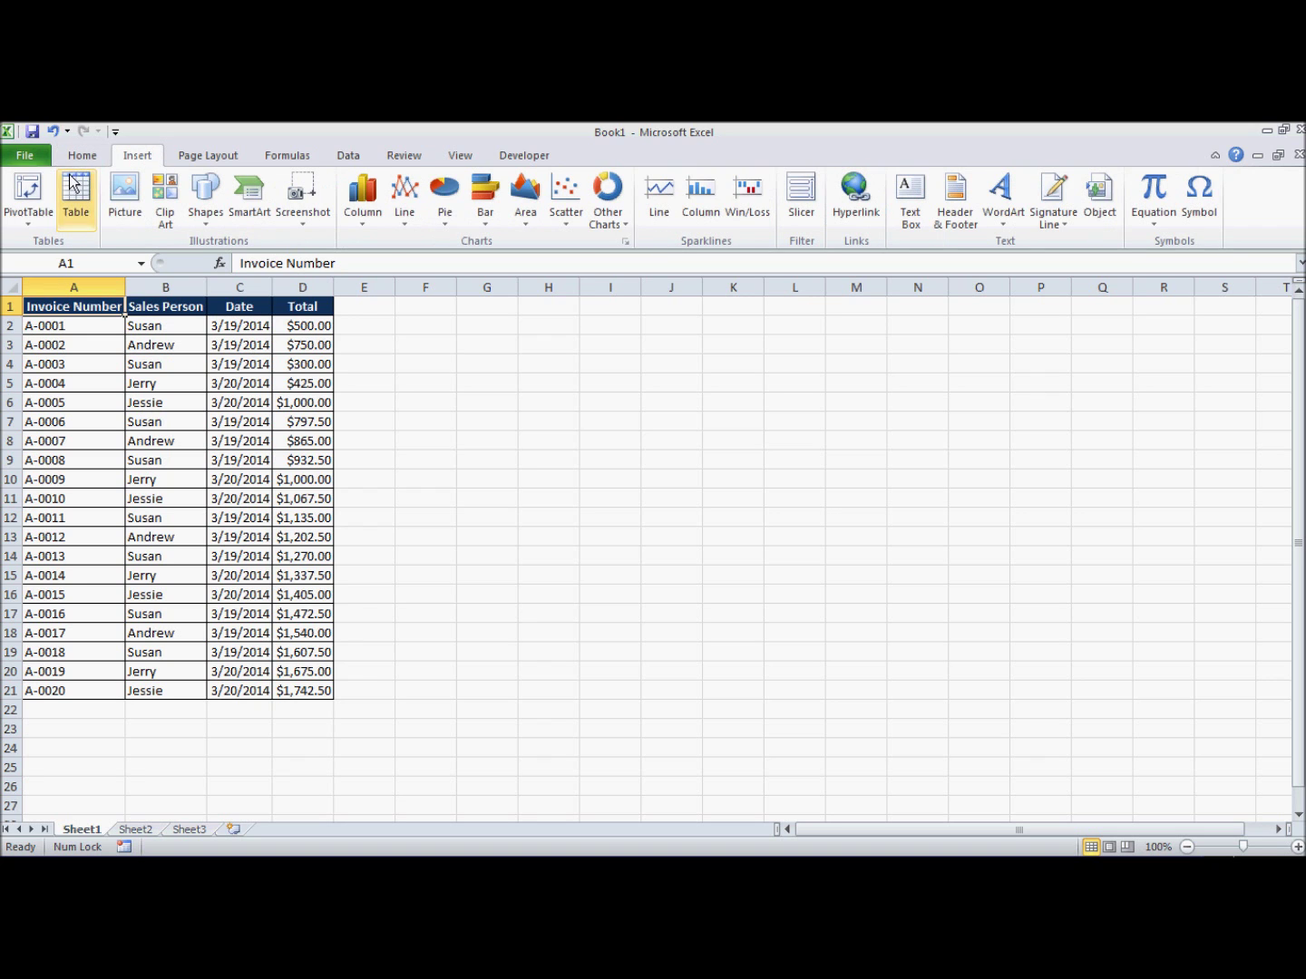
{"action": "left_click", "coordinate": [29, 204]}
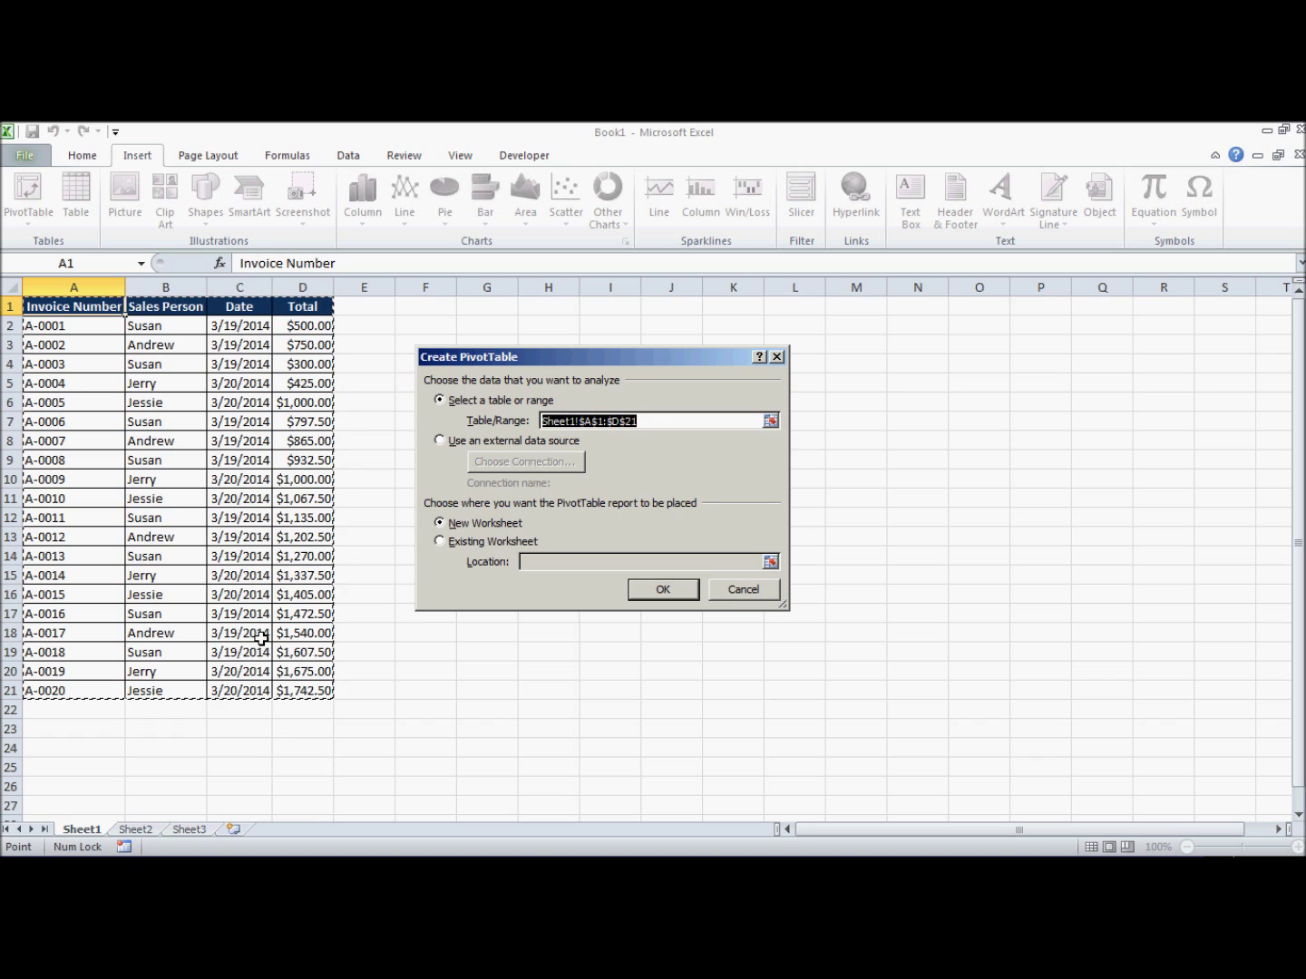
{"action": "left_click", "coordinate": [745, 590]}
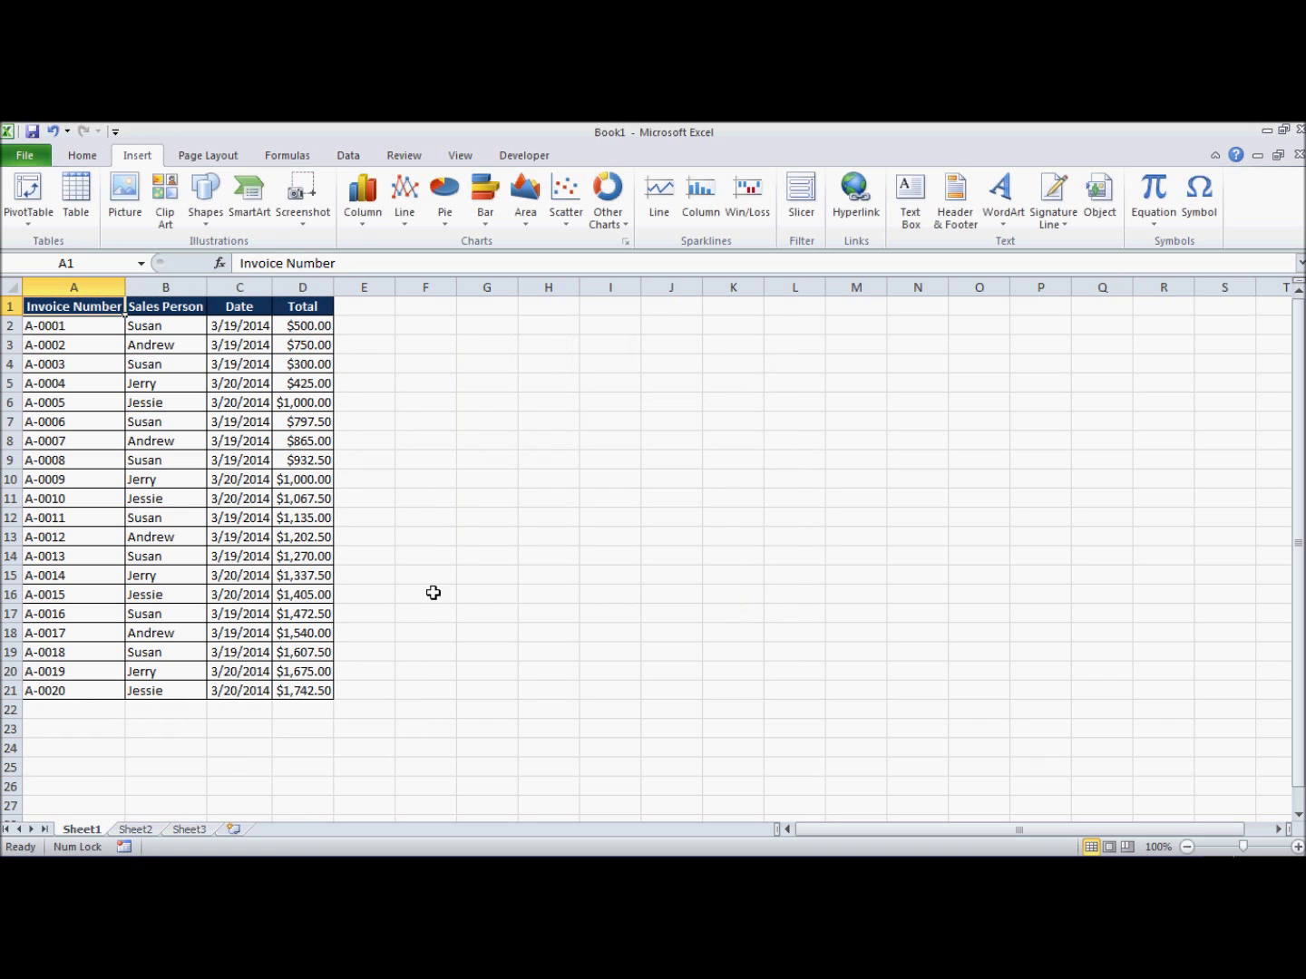
- Insert a blank row at row 10, in the middle of the invoice list
{"action": "right_click", "coordinate": [12, 480]}
{"action": "left_click", "coordinate": [56, 605]}
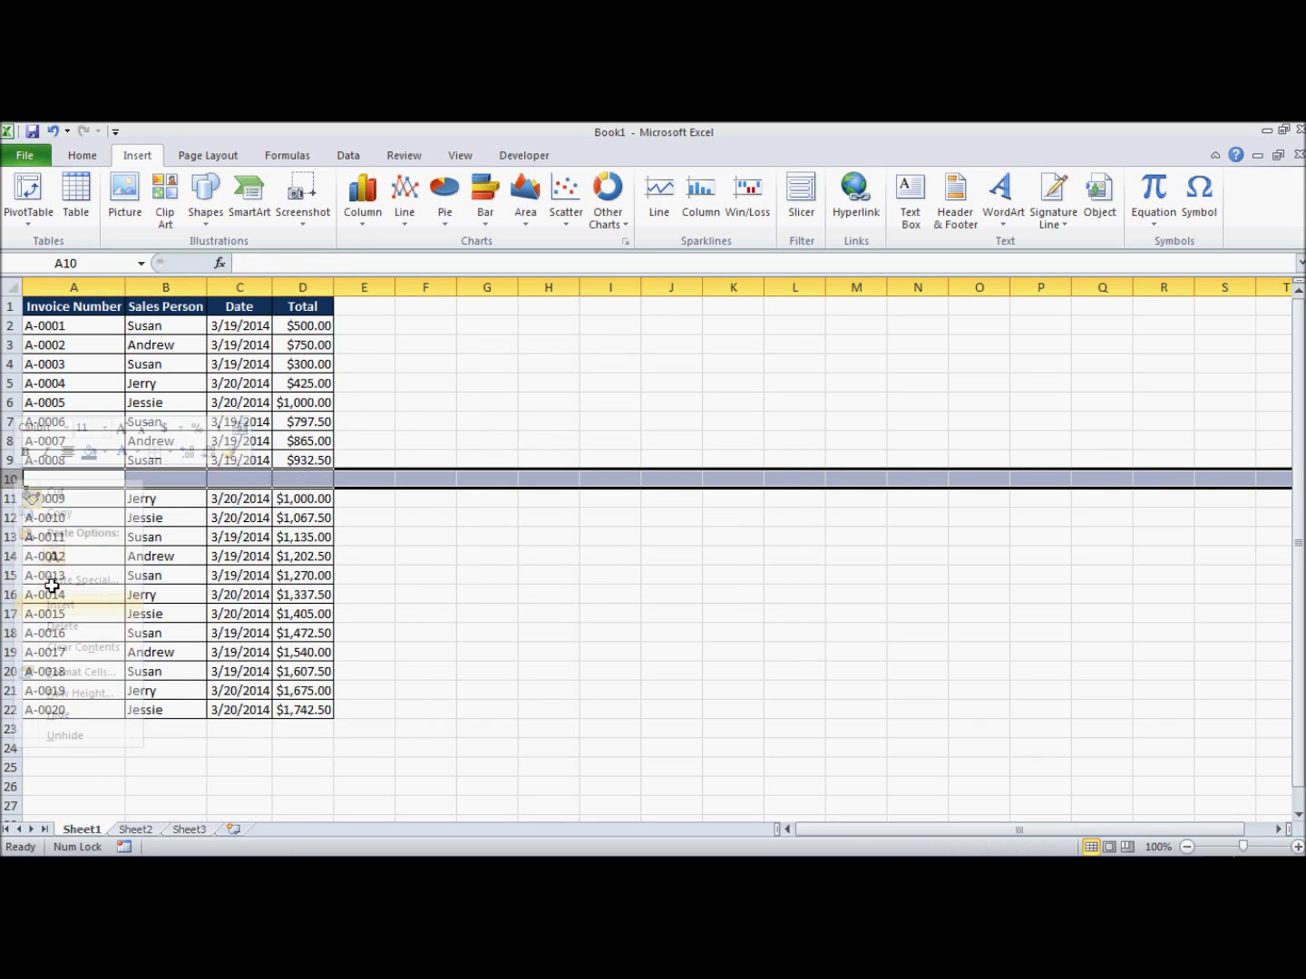
{"action": "left_click", "coordinate": [199, 524]}
{"action": "left_click_drag", "start_coordinate": [281, 480], "coordinate": [211, 481]}
{"action": "left_click", "coordinate": [85, 343]}
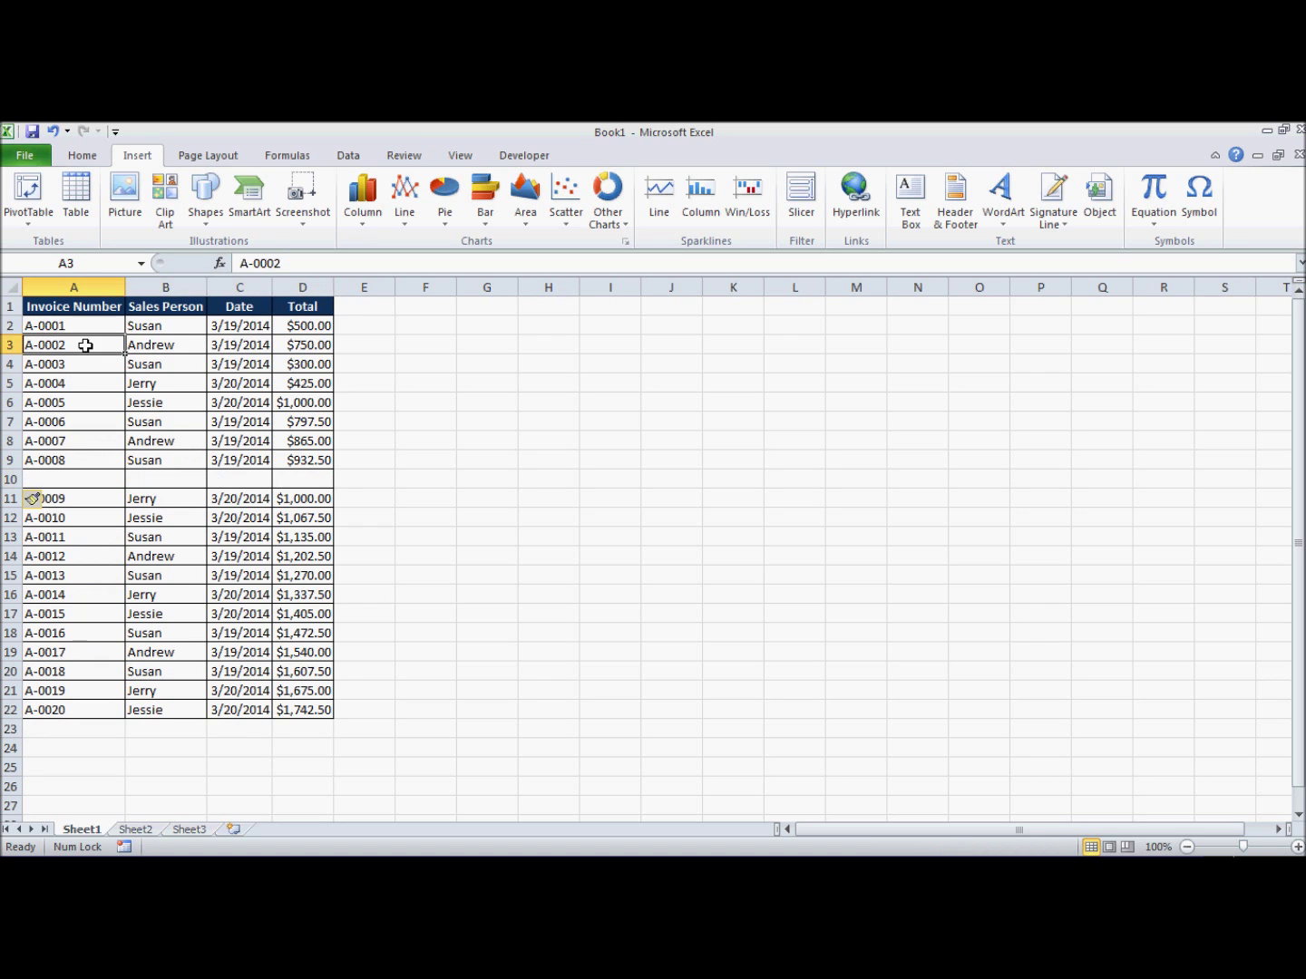
- Check the PivotTable source range proposed from A1 with the blank row in the list, and cancel
{"action": "left_click", "coordinate": [86, 305]}
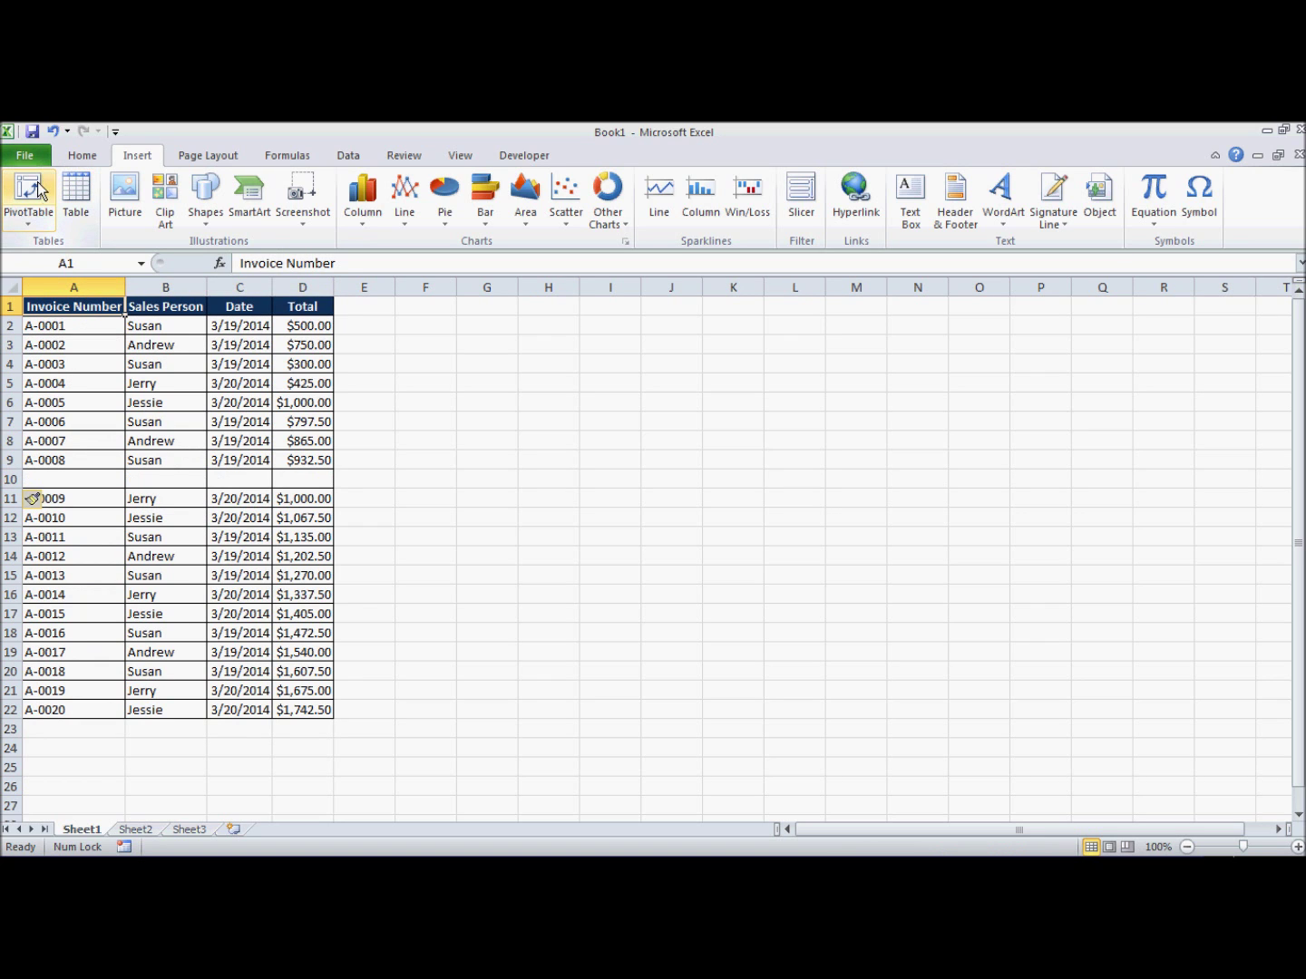
{"action": "left_click", "coordinate": [38, 191]}
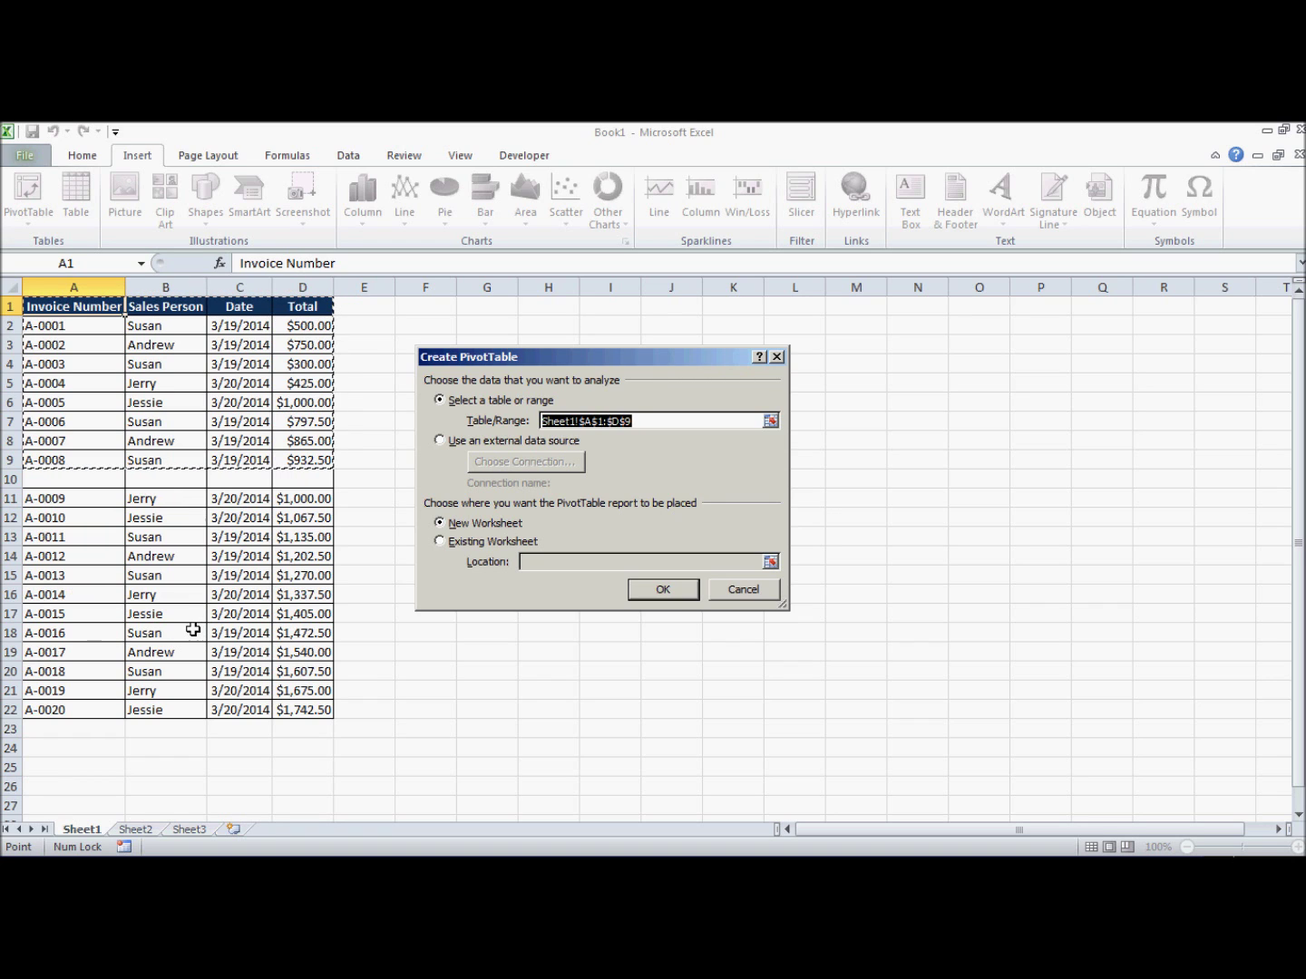
{"action": "left_click", "coordinate": [740, 589]}
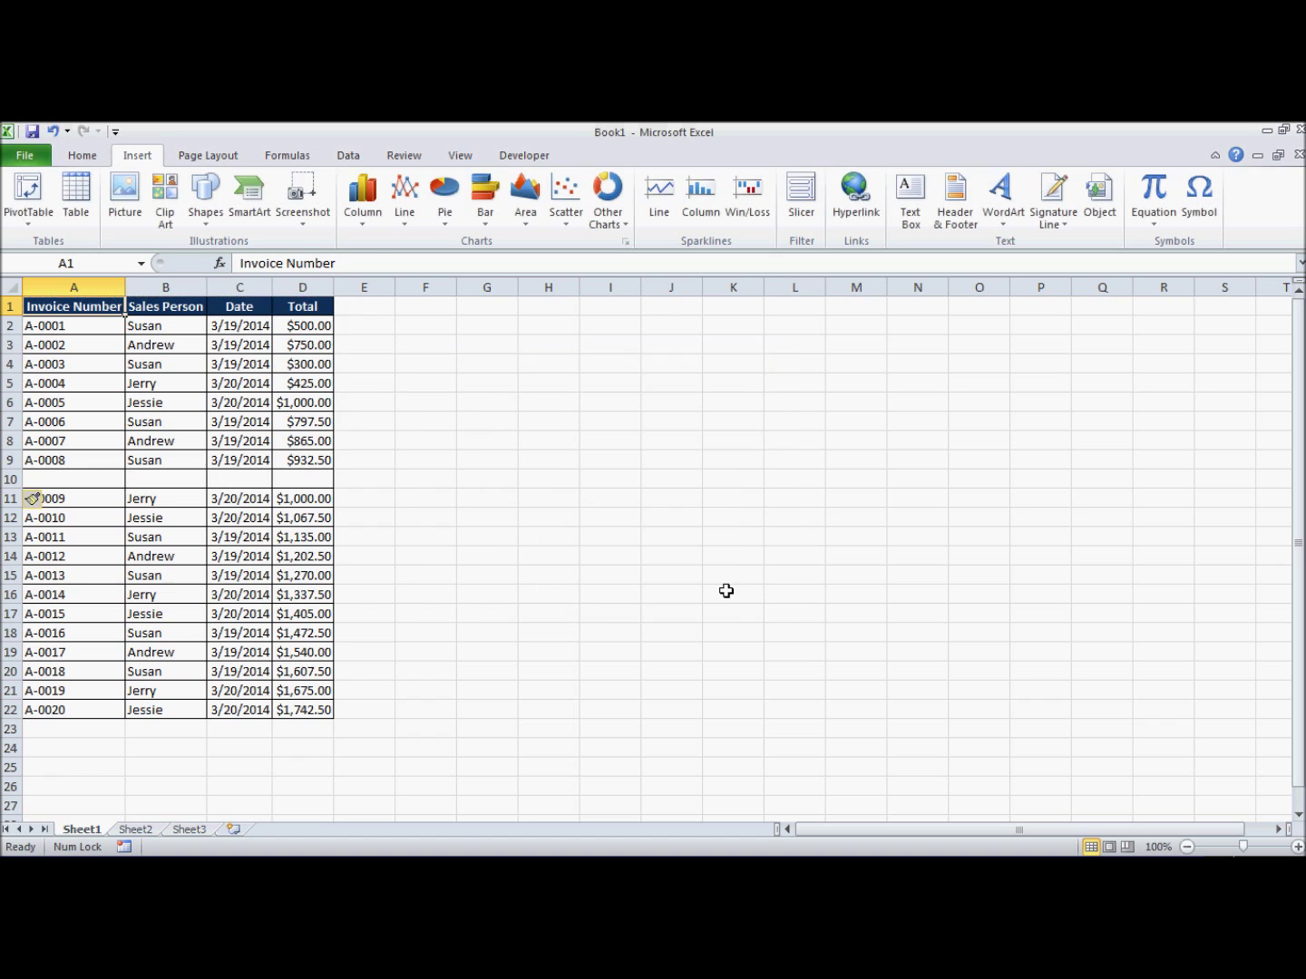
- Select the whole list A1:D22, check it as the PivotTable source range, and cancel
{"action": "left_click_drag", "start_coordinate": [303, 709], "coordinate": [12, 299]}
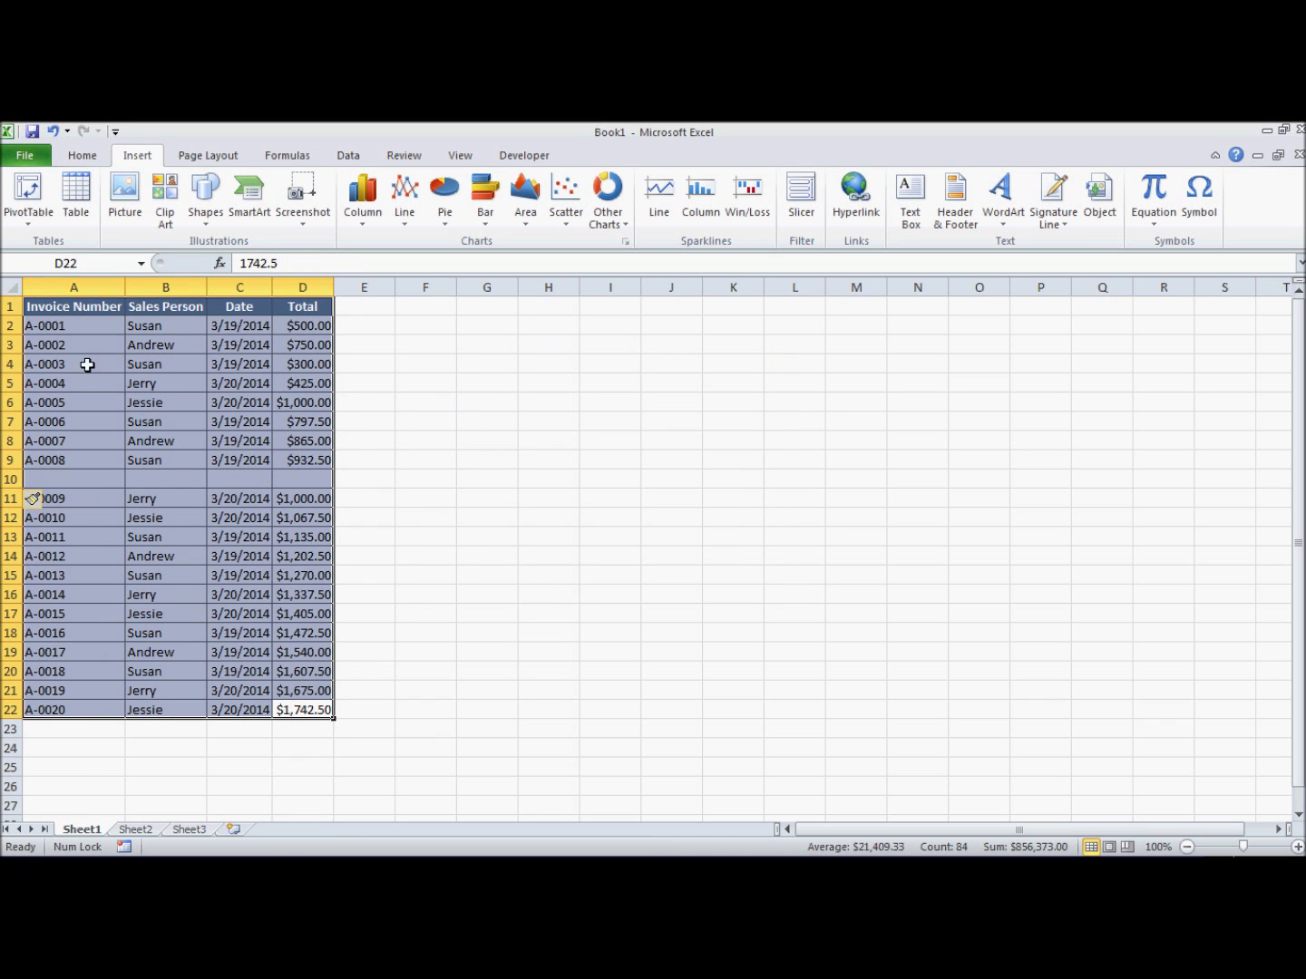
{"action": "left_click", "coordinate": [29, 194]}
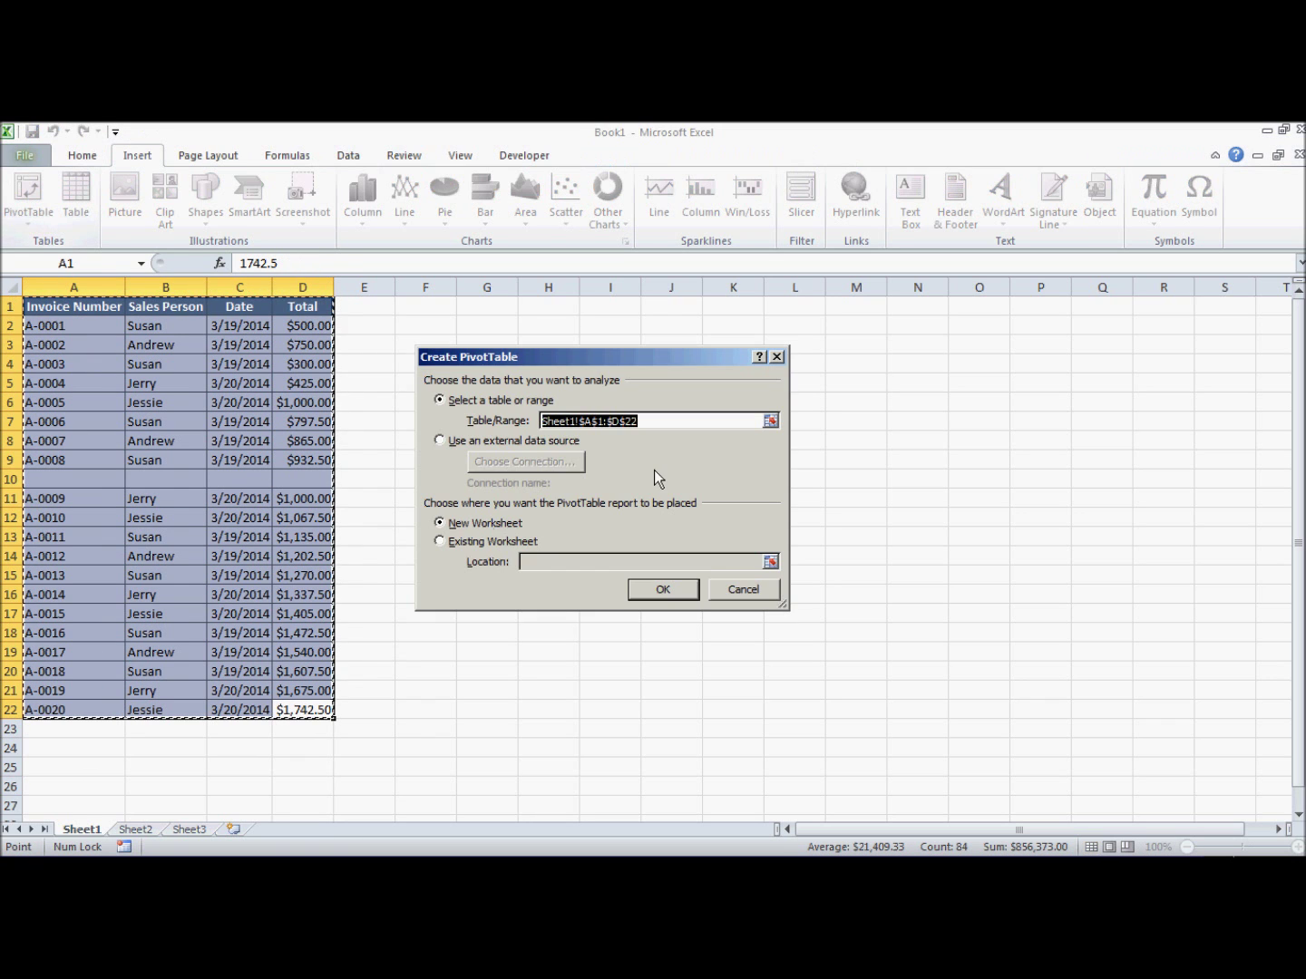
{"action": "left_click", "coordinate": [742, 590]}
- Delete the blank row 10 from the invoice list
{"action": "right_click", "coordinate": [11, 479]}
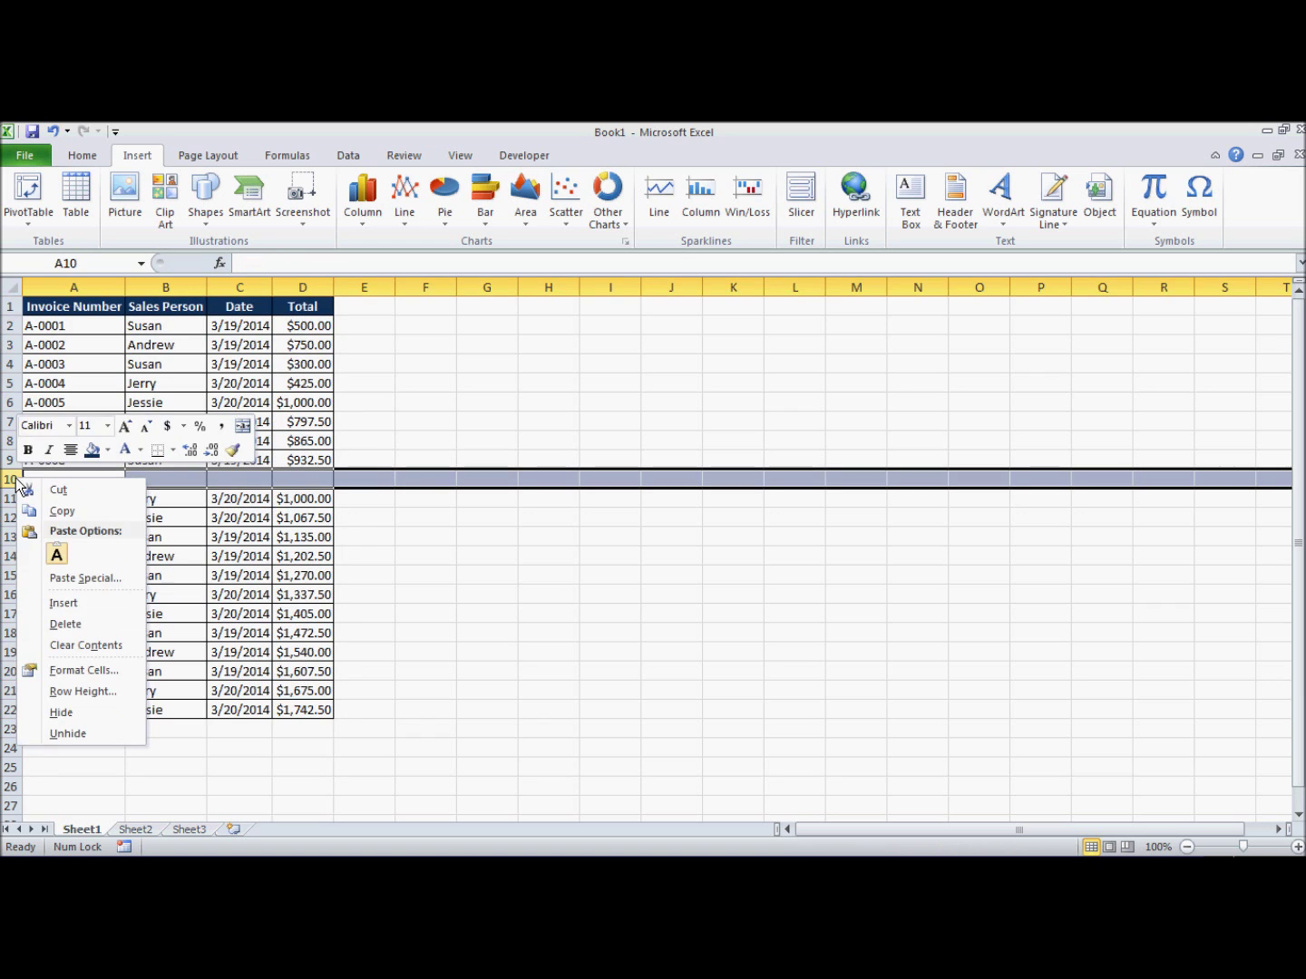
{"action": "left_click", "coordinate": [67, 625]}
{"action": "left_click", "coordinate": [80, 345]}
- Create a PivotTable from Sheet1 range A1:D21 and place it on a new worksheet
{"action": "left_click", "coordinate": [85, 319]}
{"action": "left_click", "coordinate": [50, 217]}
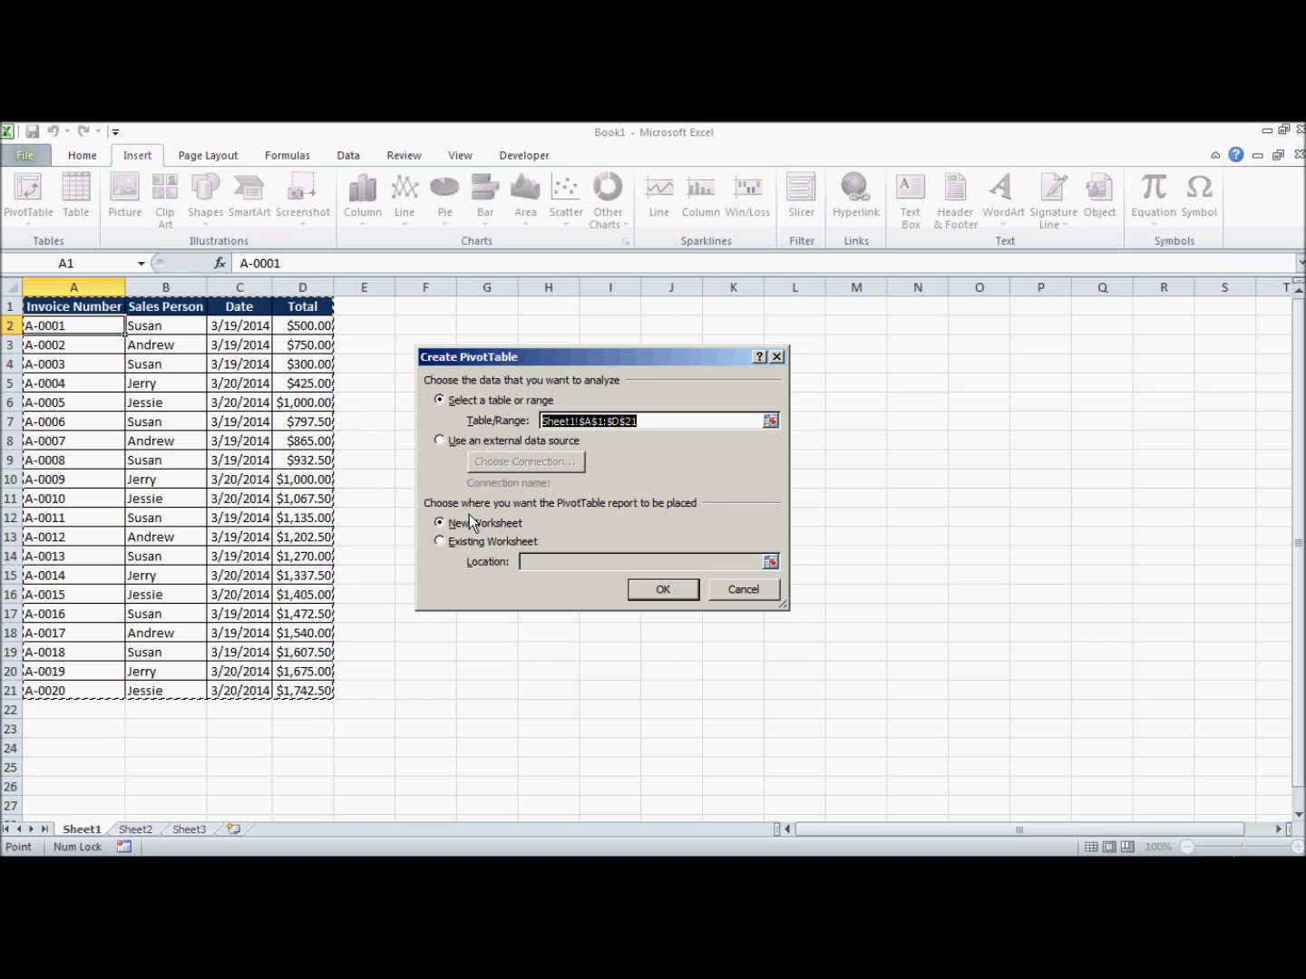
{"action": "left_click", "coordinate": [473, 543]}
{"action": "left_click", "coordinate": [394, 328]}
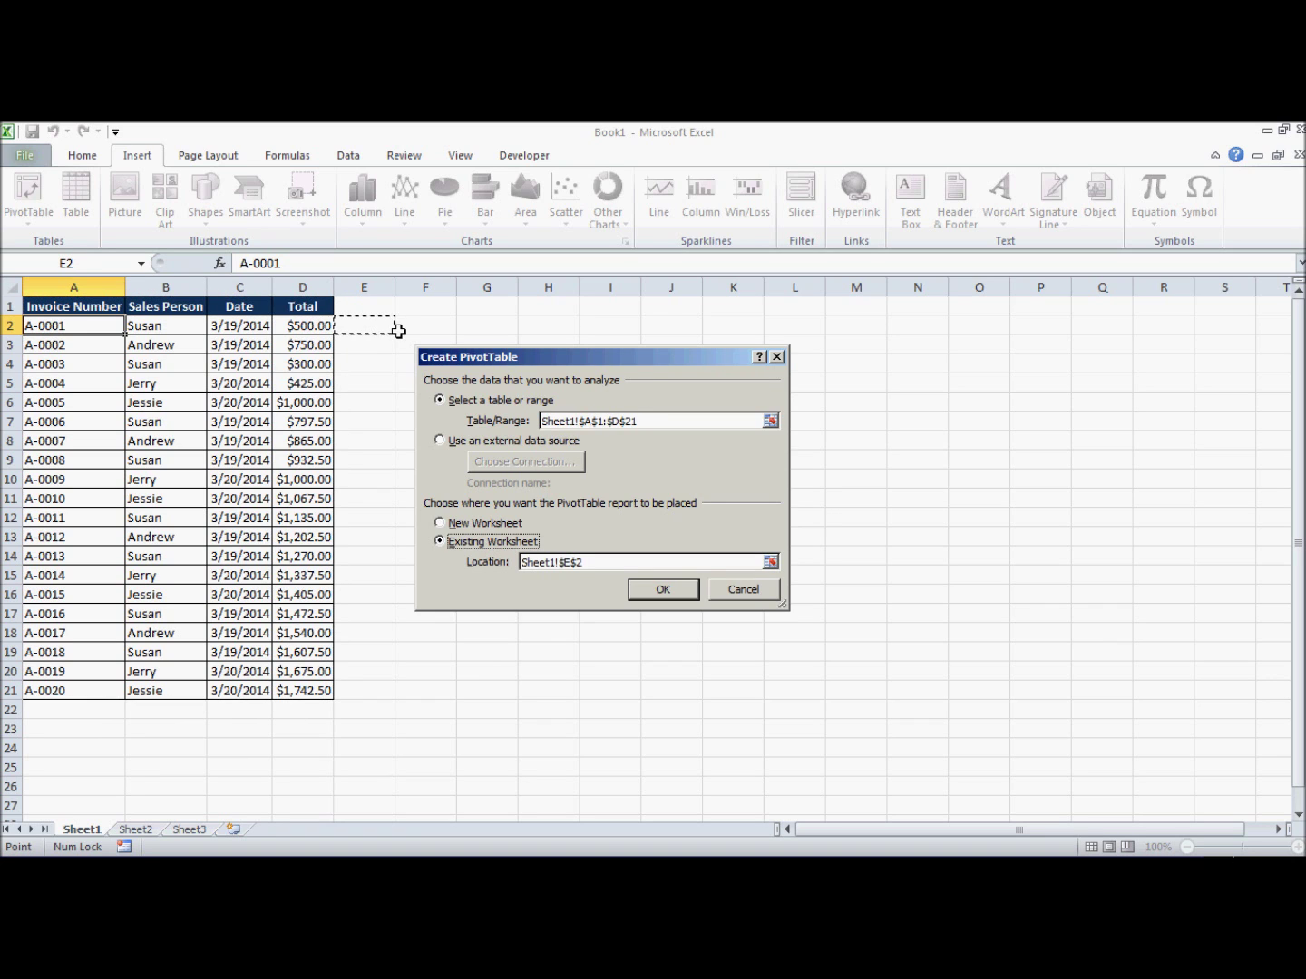
{"action": "left_click", "coordinate": [500, 528]}
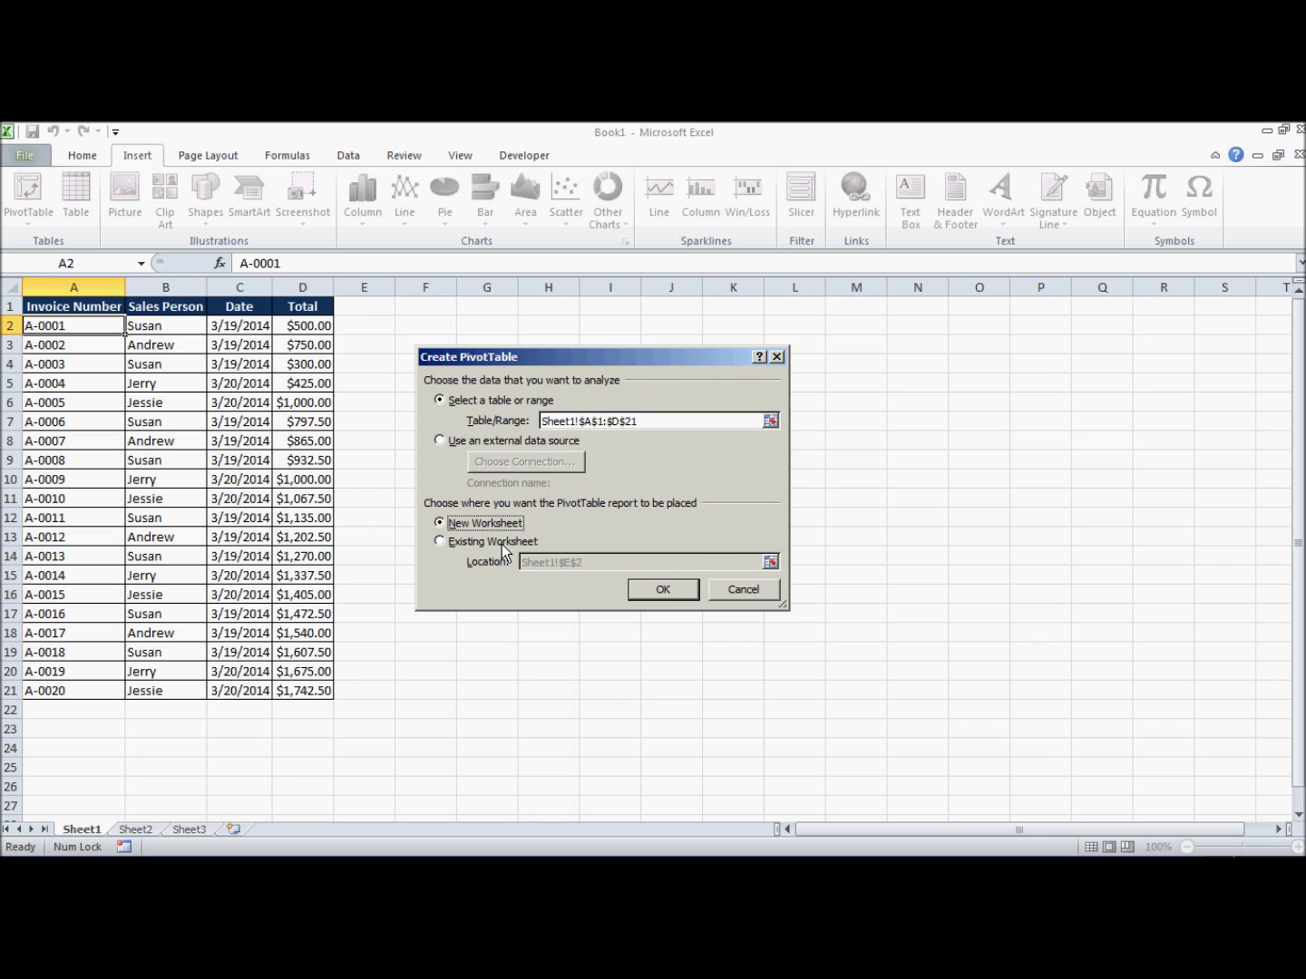
{"action": "left_click", "coordinate": [684, 600]}
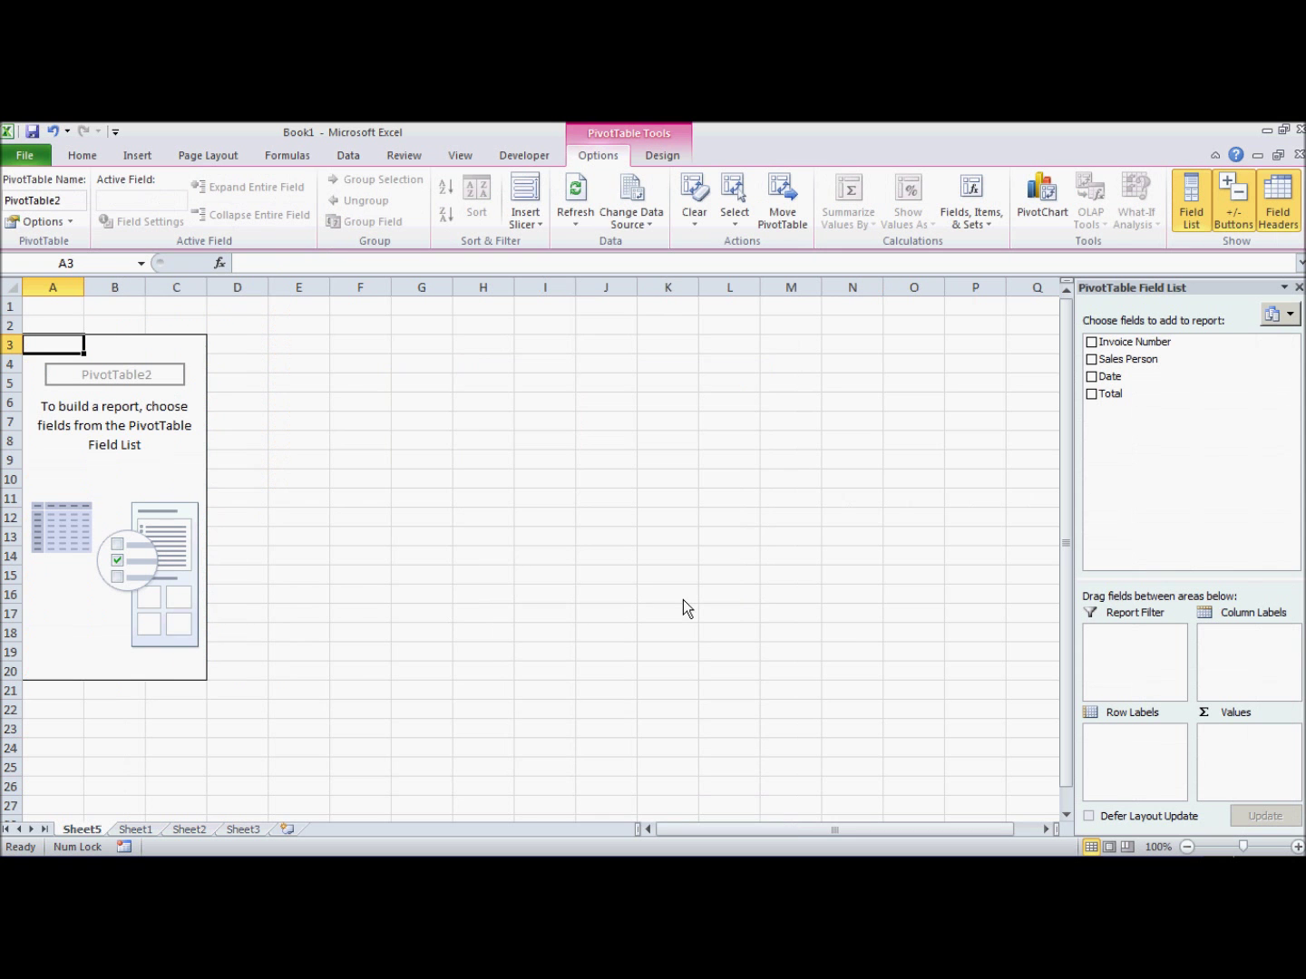
- Add Sales Person to the row labels and the sum of Total to the values of the PivotTable
{"action": "left_click", "coordinate": [127, 408]}
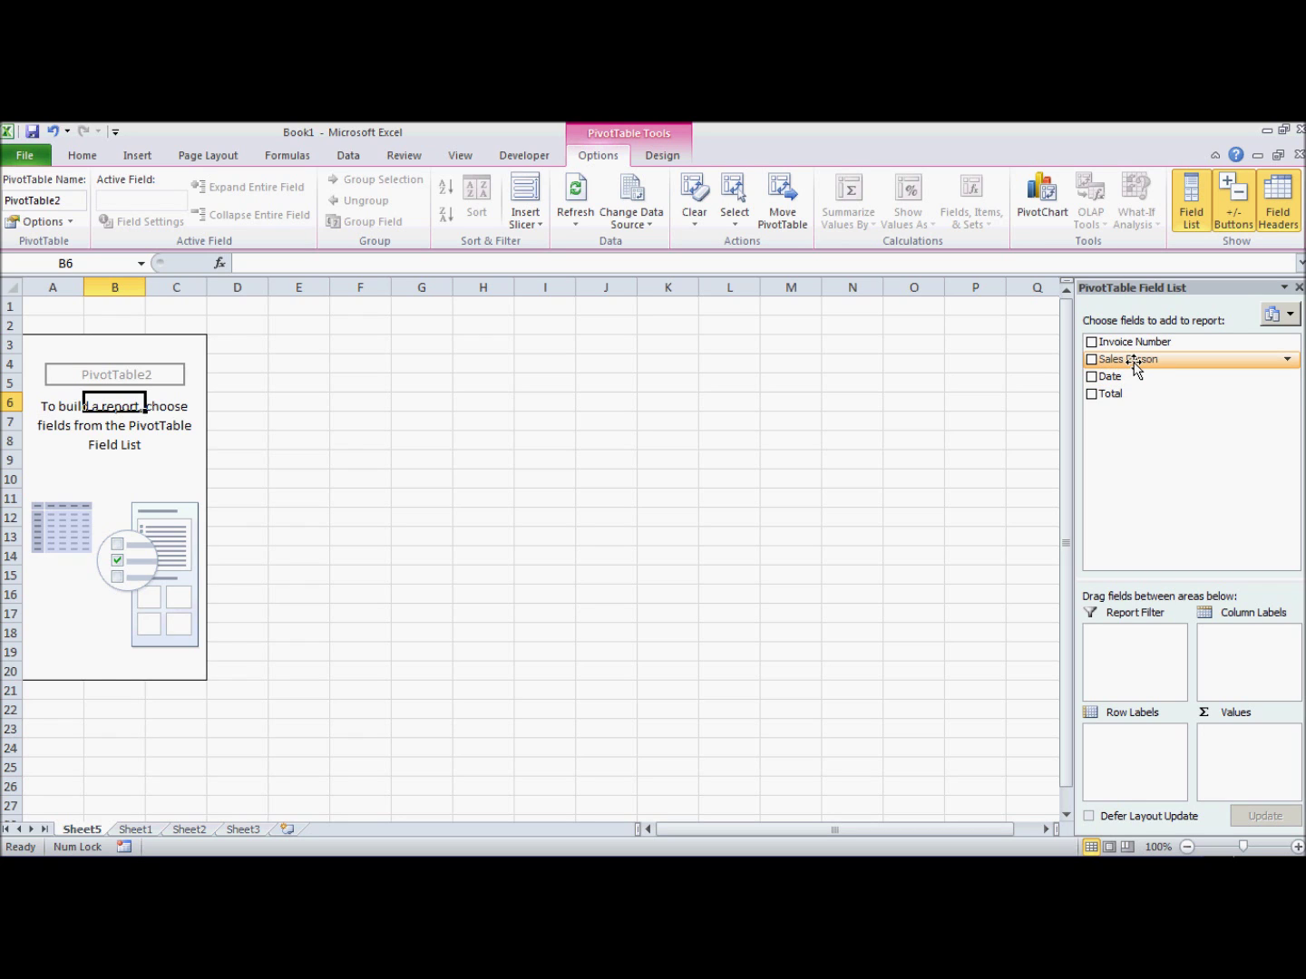
{"action": "left_click_drag", "start_coordinate": [1134, 366], "coordinate": [1109, 742]}
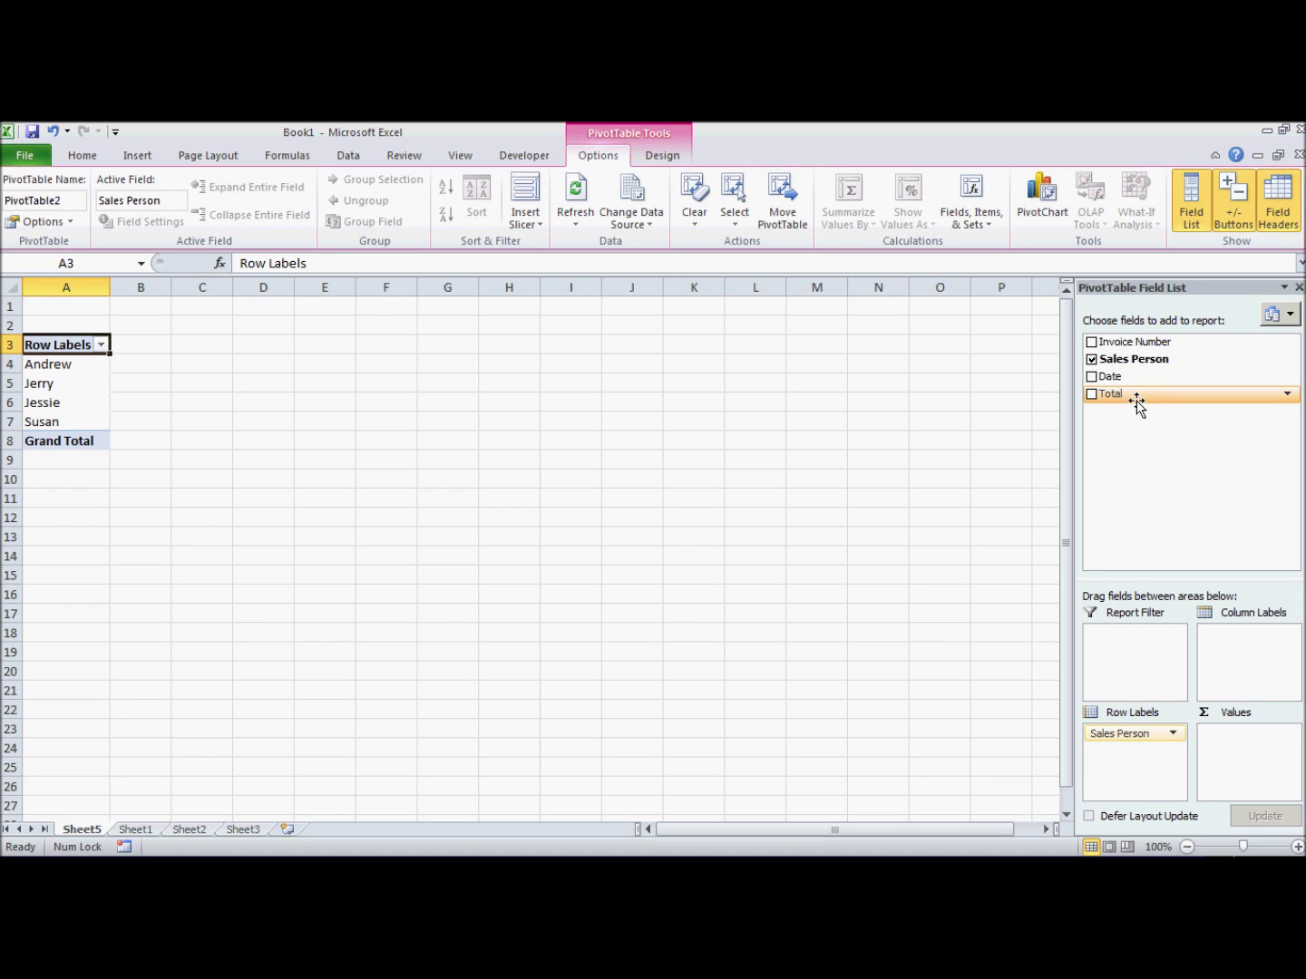
{"action": "left_click_drag", "start_coordinate": [1114, 393], "coordinate": [1244, 732]}
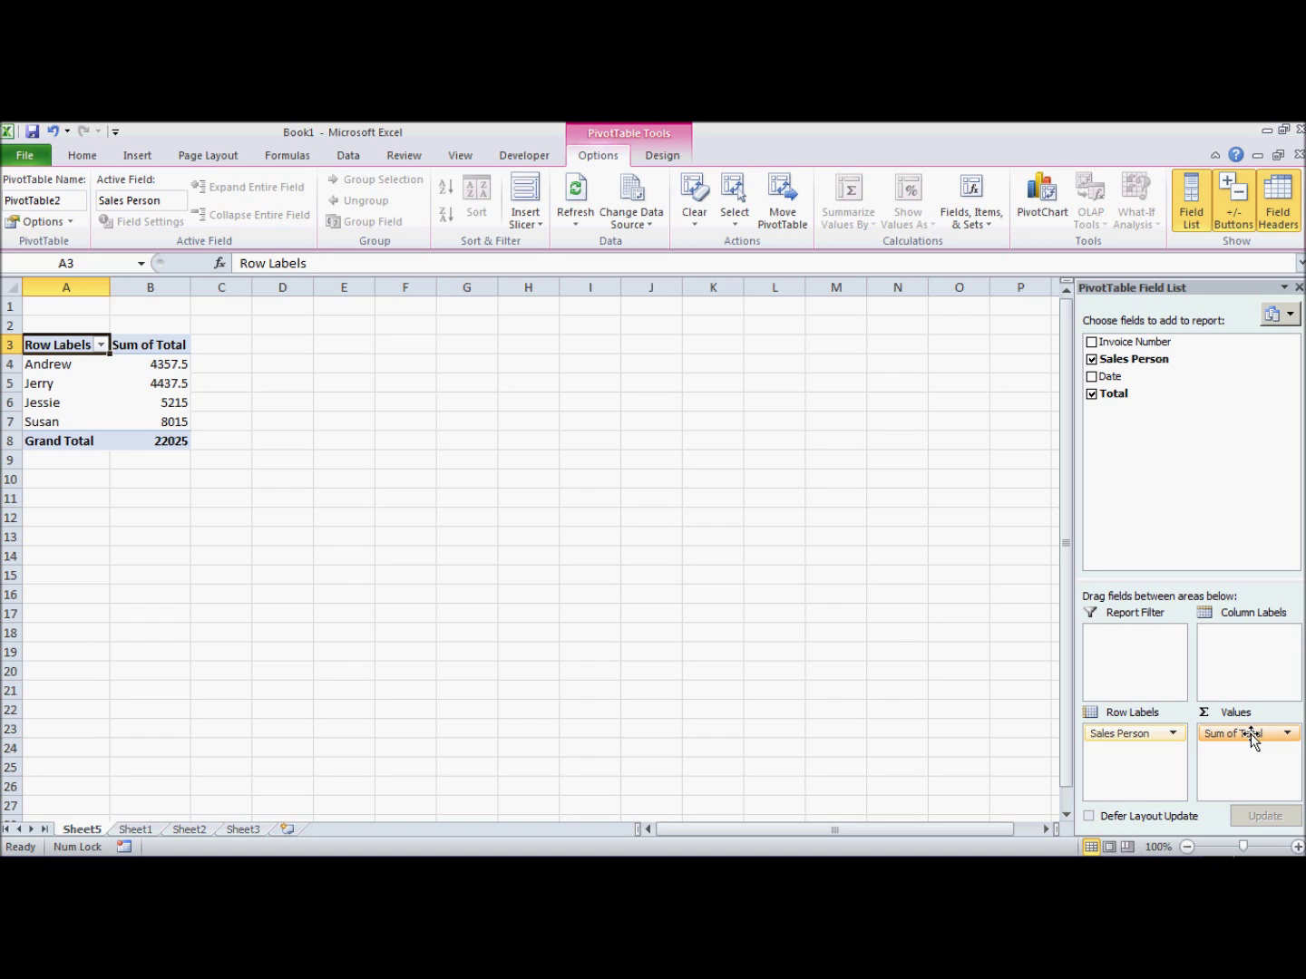
- Replace Total in the PivotTable values with the count of Invoice Number
{"action": "left_click_drag", "start_coordinate": [1251, 739], "coordinate": [1174, 445]}
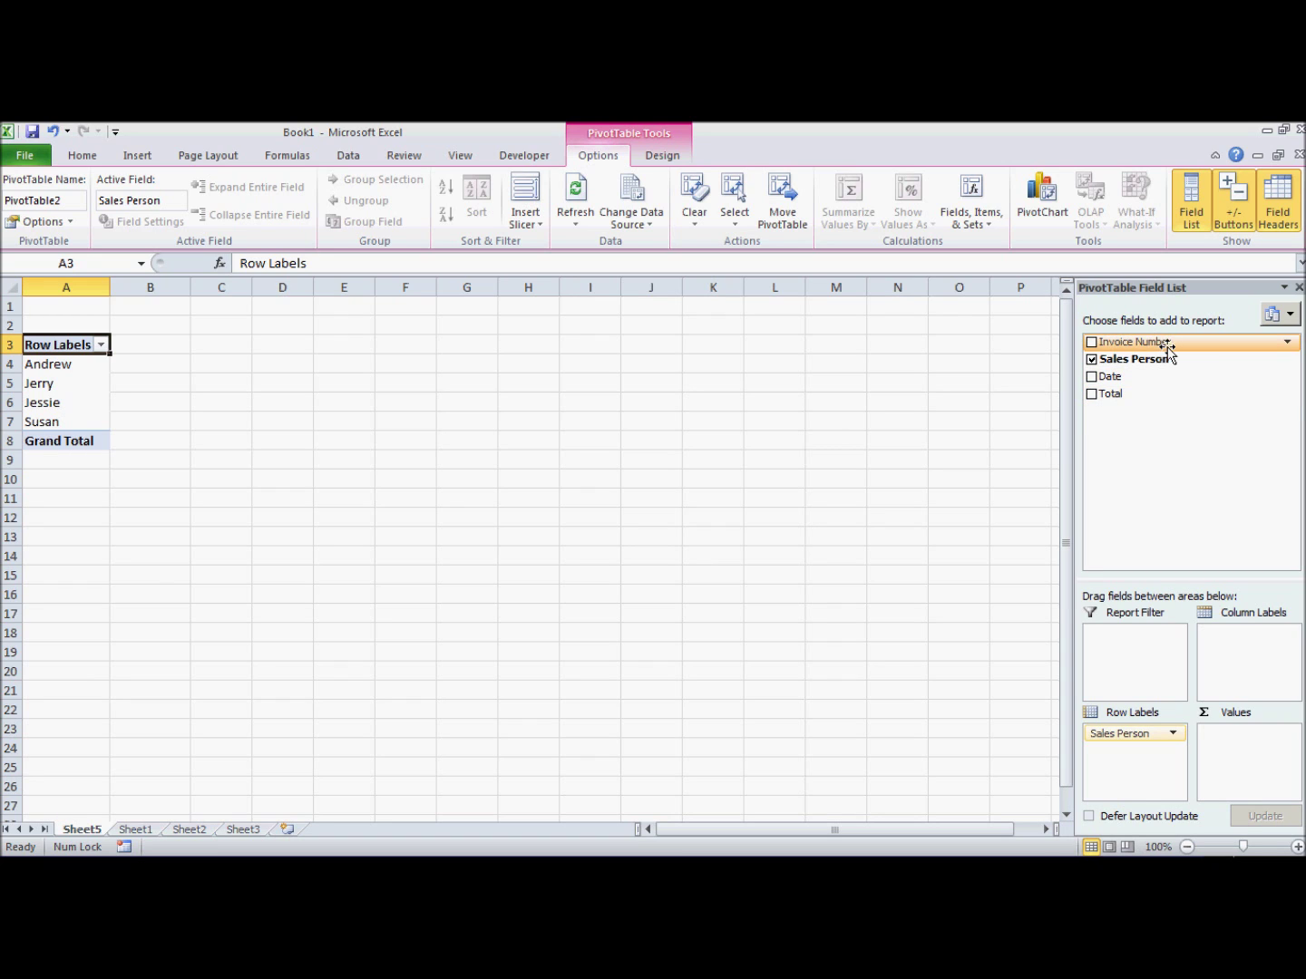
{"action": "left_click_drag", "start_coordinate": [1152, 341], "coordinate": [1246, 738]}
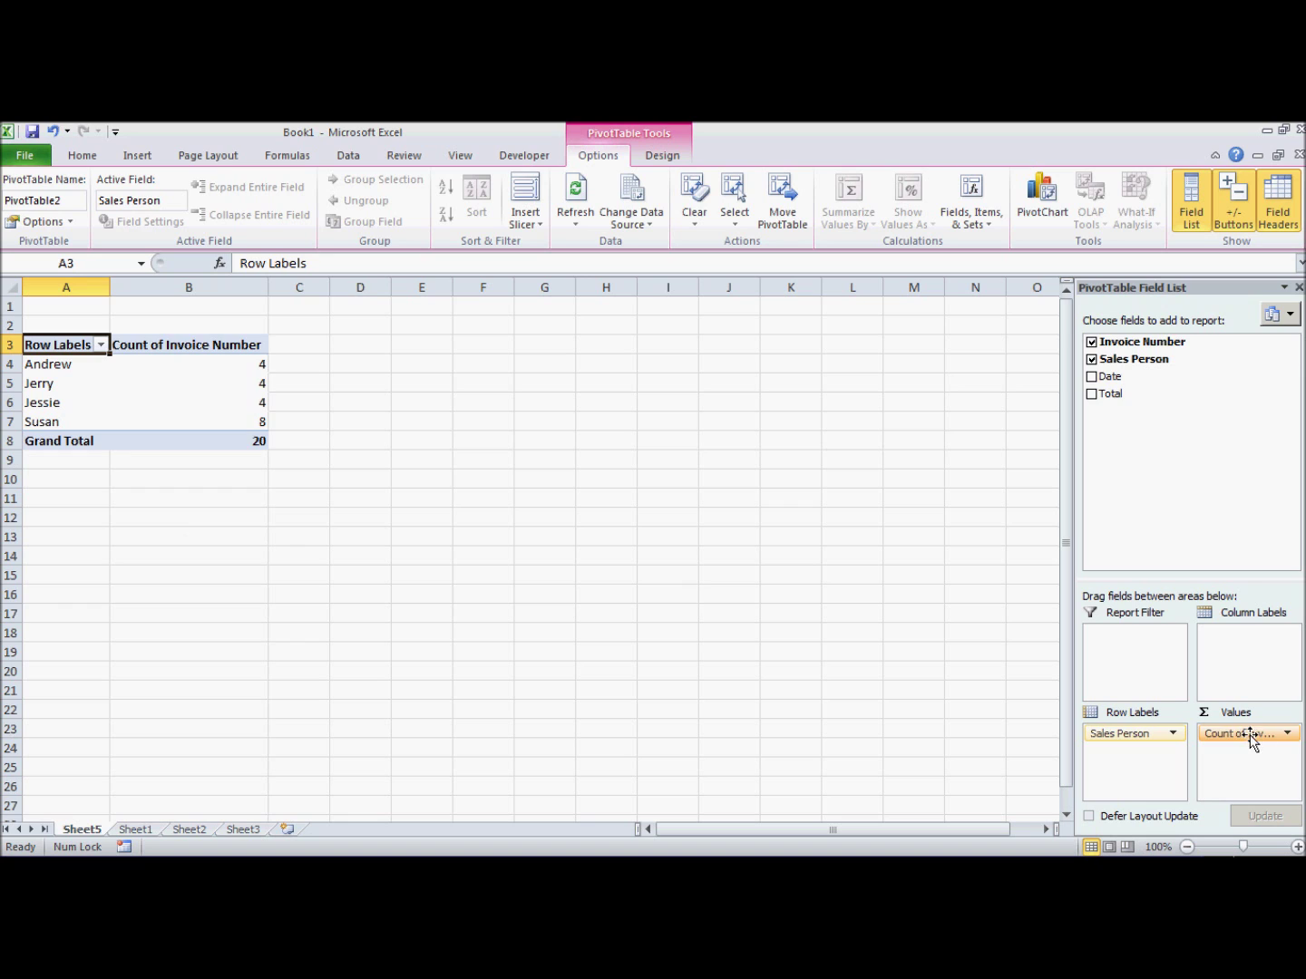
- Replace the invoice count in the values with the sum of Total, and add Date as column labels
{"action": "left_click_drag", "start_coordinate": [1250, 738], "coordinate": [1252, 599]}
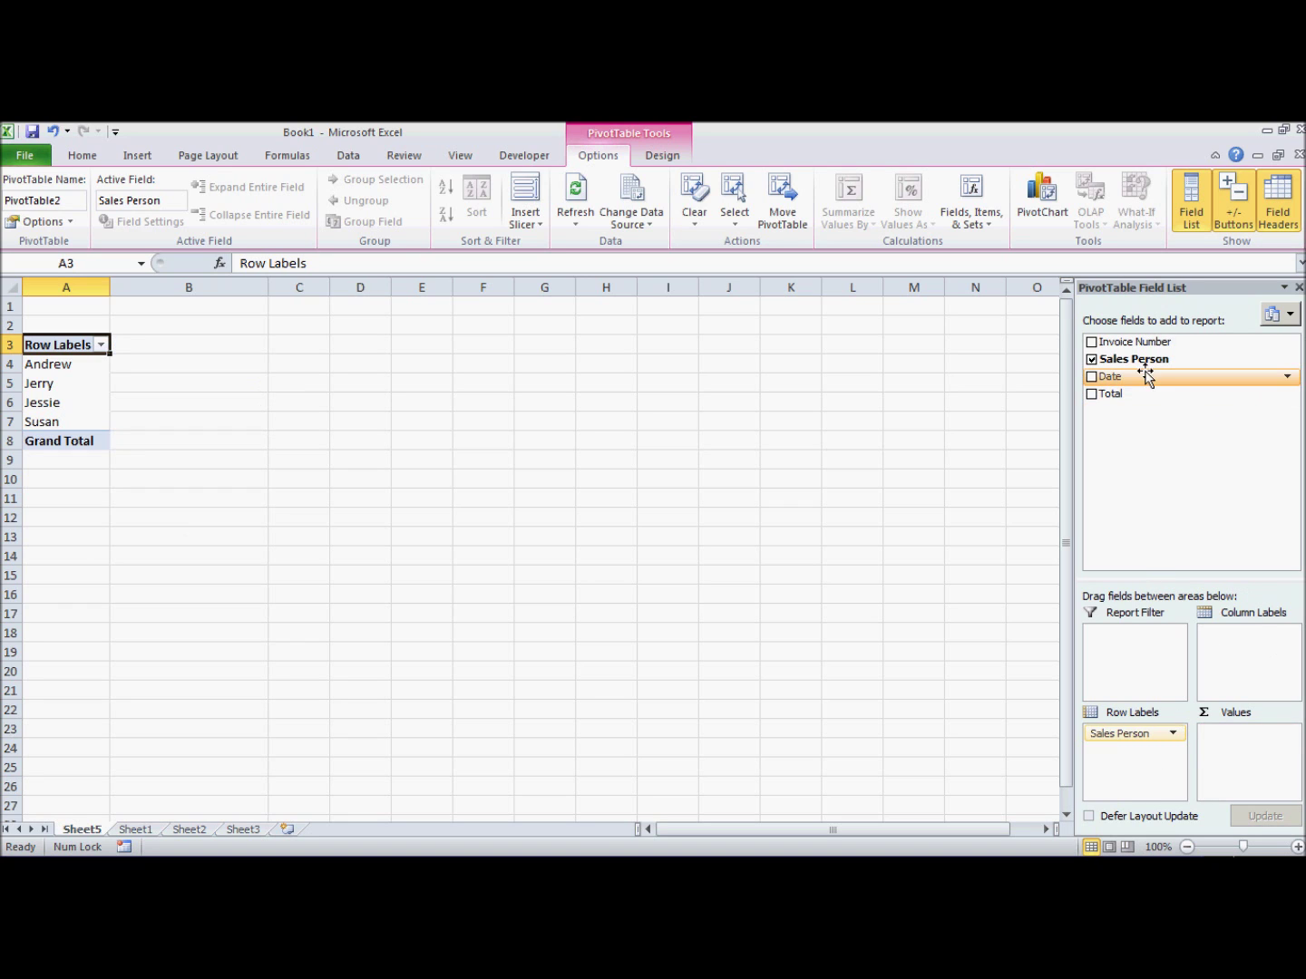
{"action": "left_click_drag", "start_coordinate": [1113, 385], "coordinate": [1250, 655]}
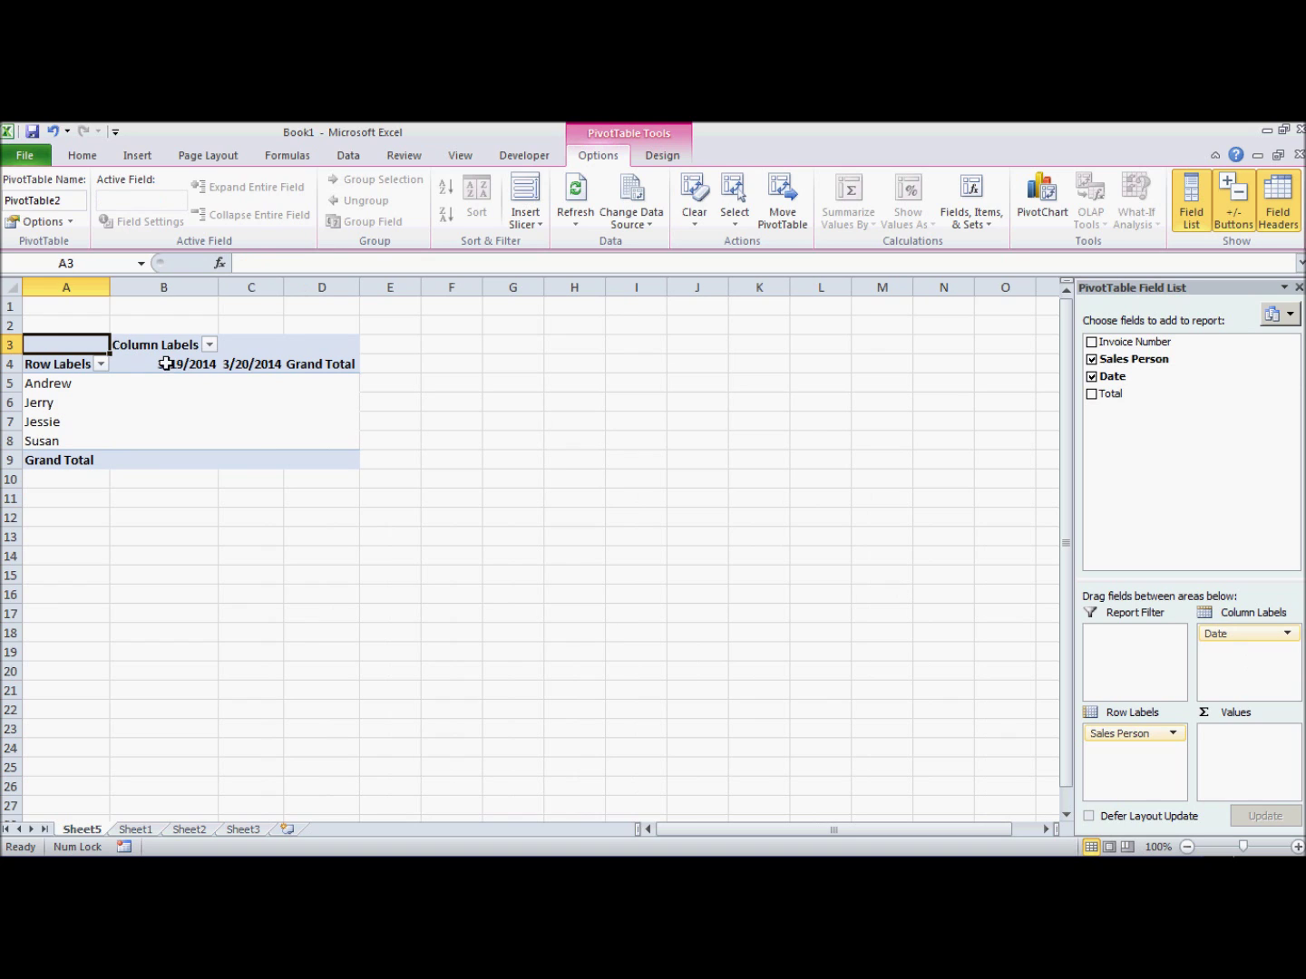
{"action": "left_click_drag", "start_coordinate": [1105, 394], "coordinate": [1238, 744]}
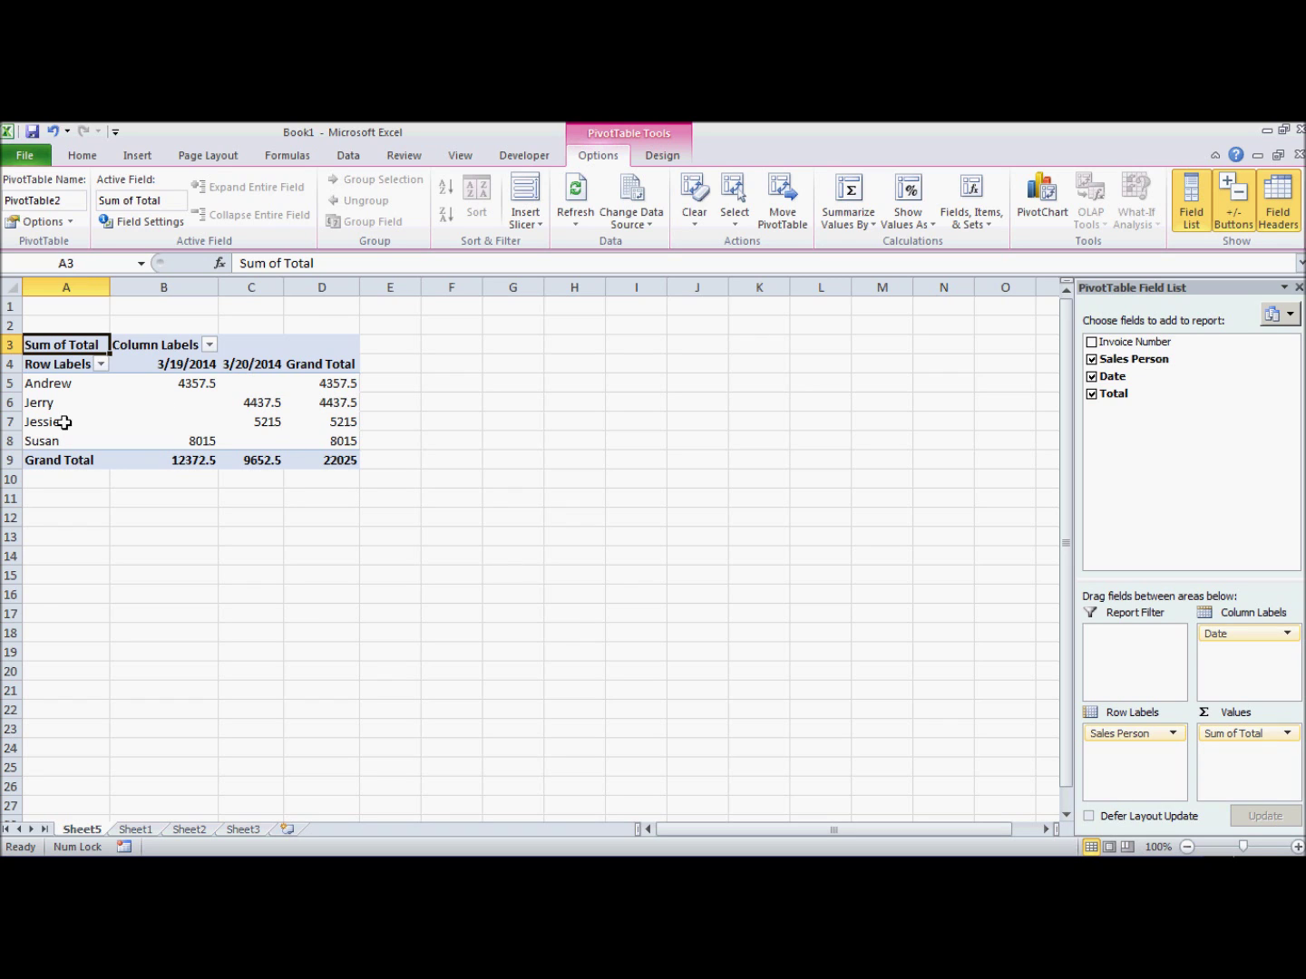
- Move Sales Person into the column labels beneath Date and examine the totals for each date and sales person
{"action": "left_click_drag", "start_coordinate": [1129, 734], "coordinate": [1234, 662]}
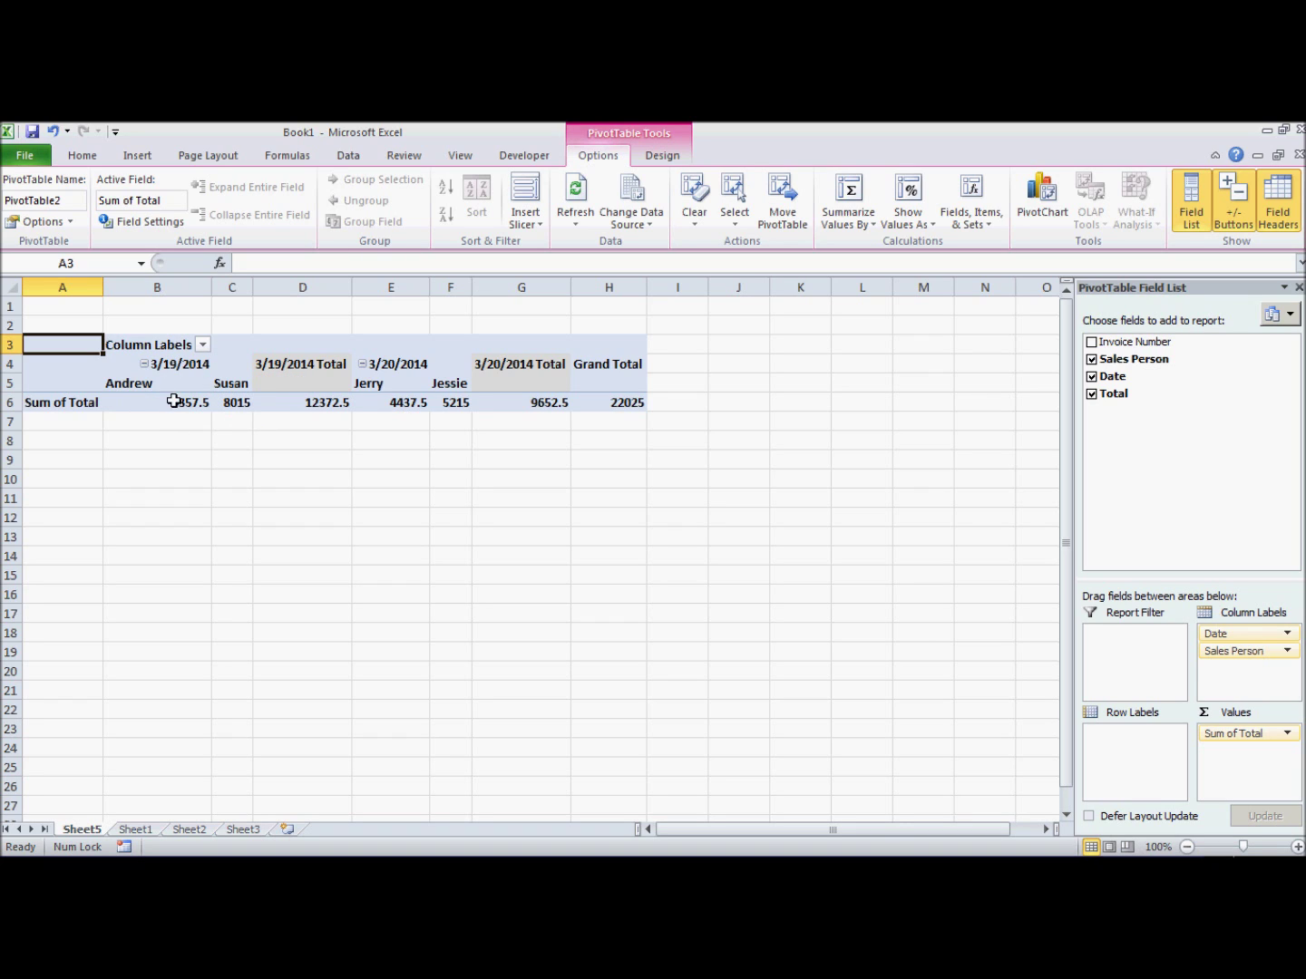
{"action": "left_click", "coordinate": [323, 388]}
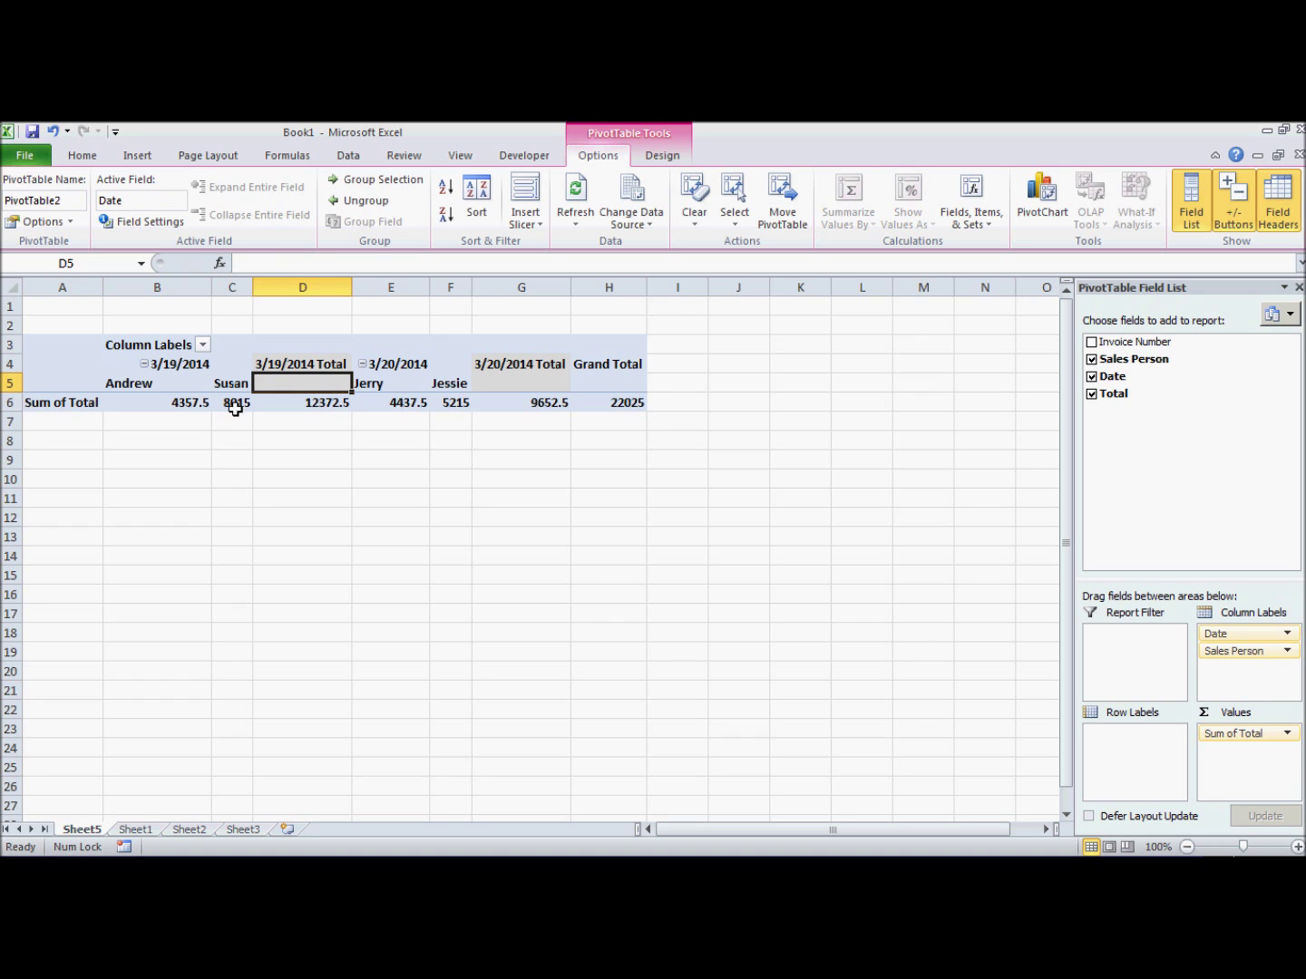
{"action": "left_click", "coordinate": [339, 403]}
{"action": "left_click", "coordinate": [544, 384]}
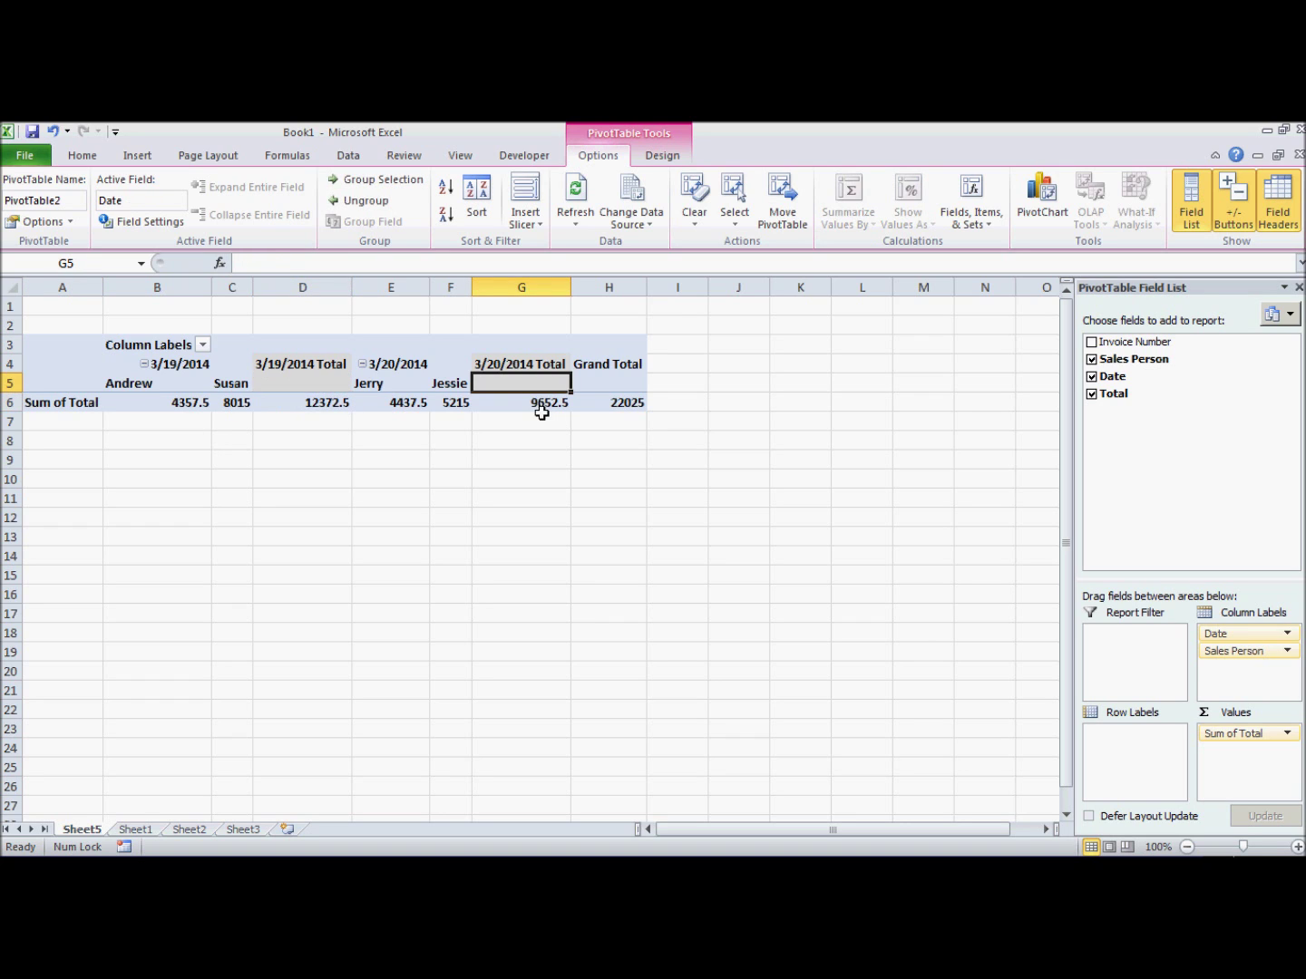
{"action": "left_click", "coordinate": [542, 408]}
{"action": "left_click", "coordinate": [439, 389]}
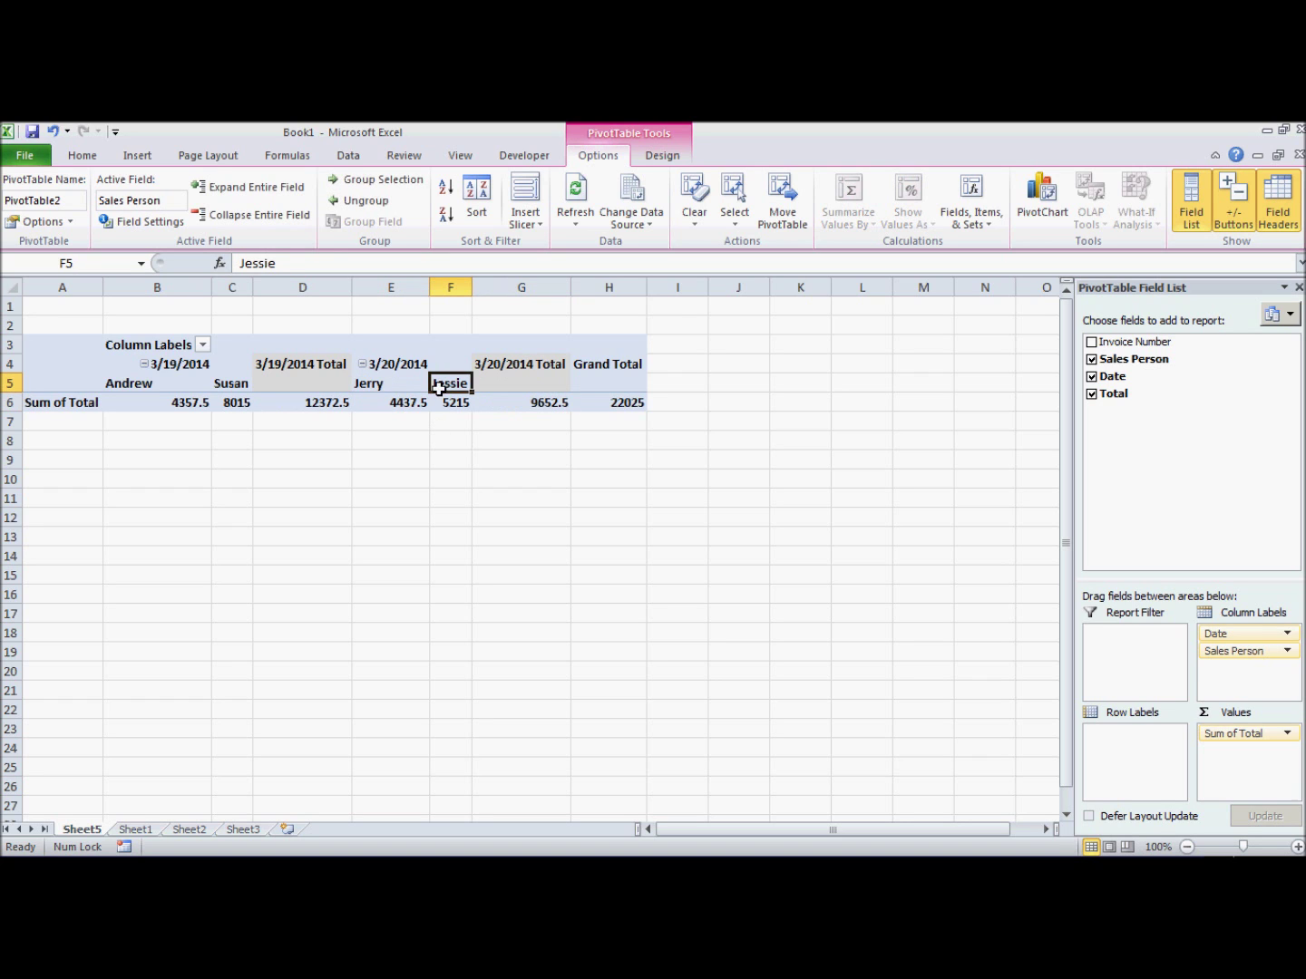
- Move Sales Person and Date to the row labels, and remove Date from the report
{"action": "left_click_drag", "start_coordinate": [1241, 650], "coordinate": [1134, 771]}
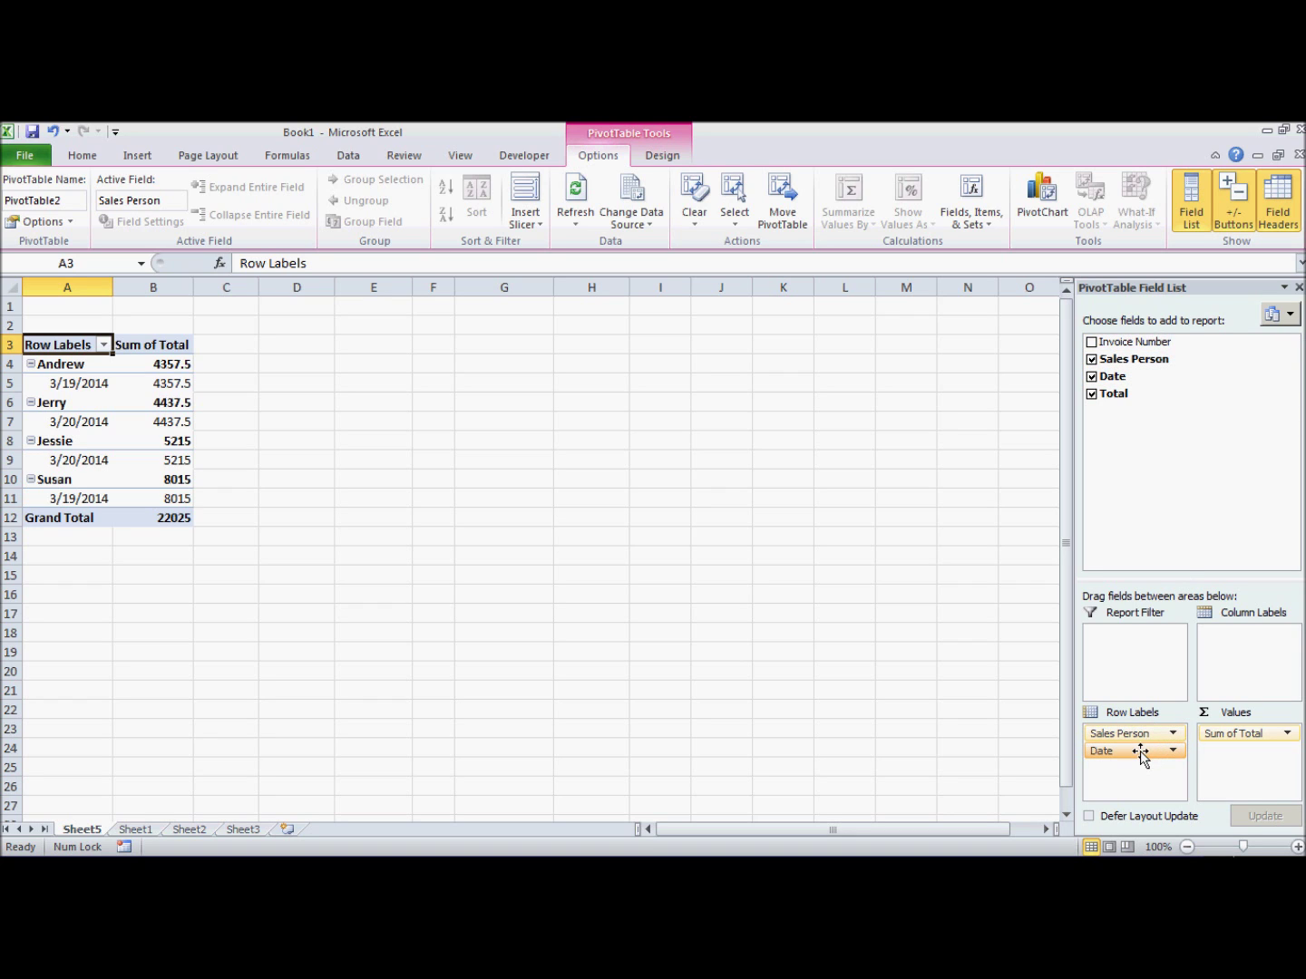
{"action": "left_click_drag", "start_coordinate": [1139, 753], "coordinate": [1199, 513]}
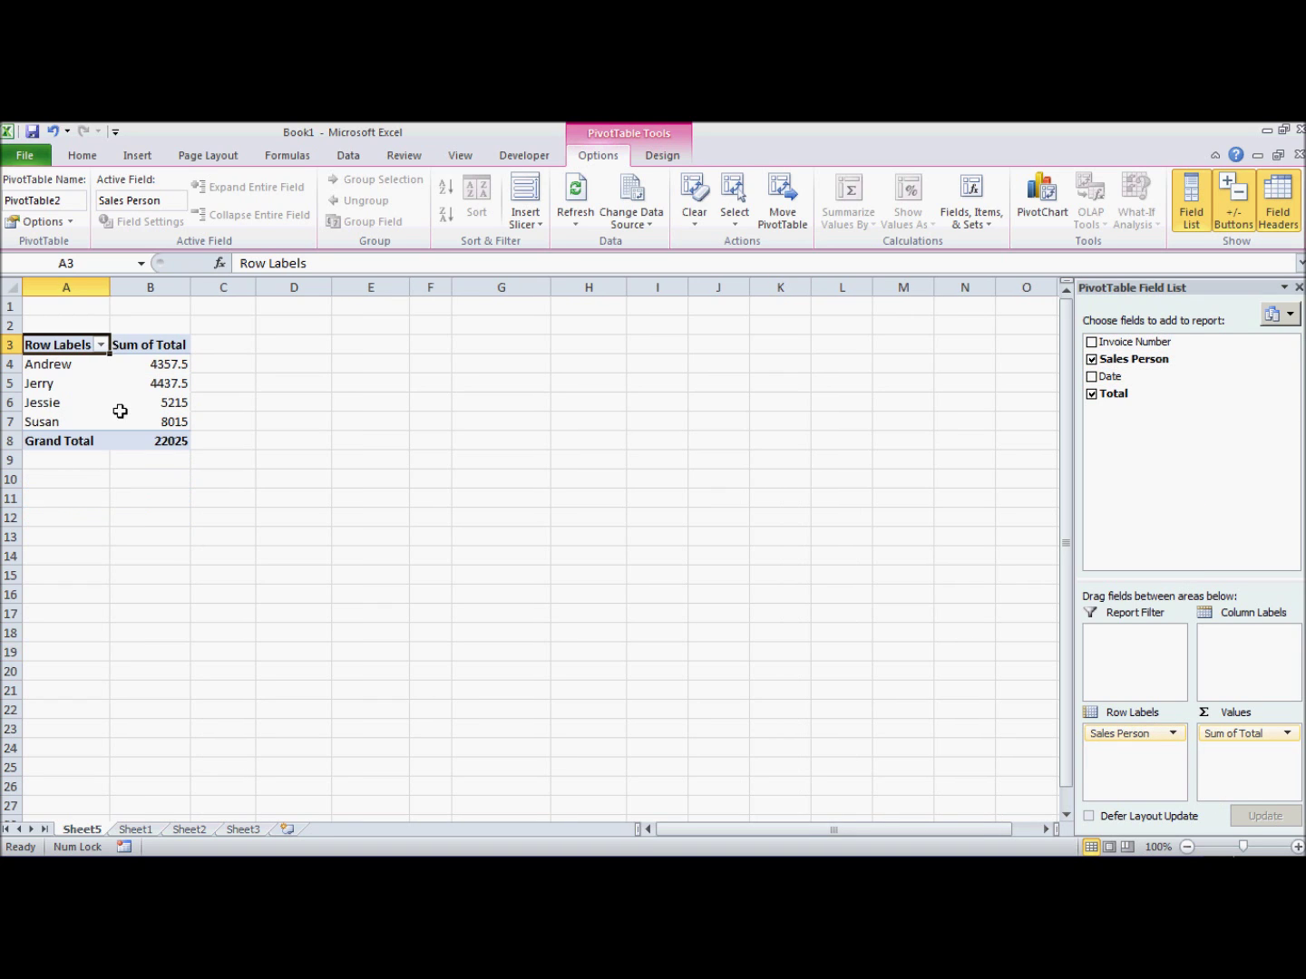
- Change the Total value field to be summarized by Max instead of Sum
{"action": "left_click", "coordinate": [1289, 735]}
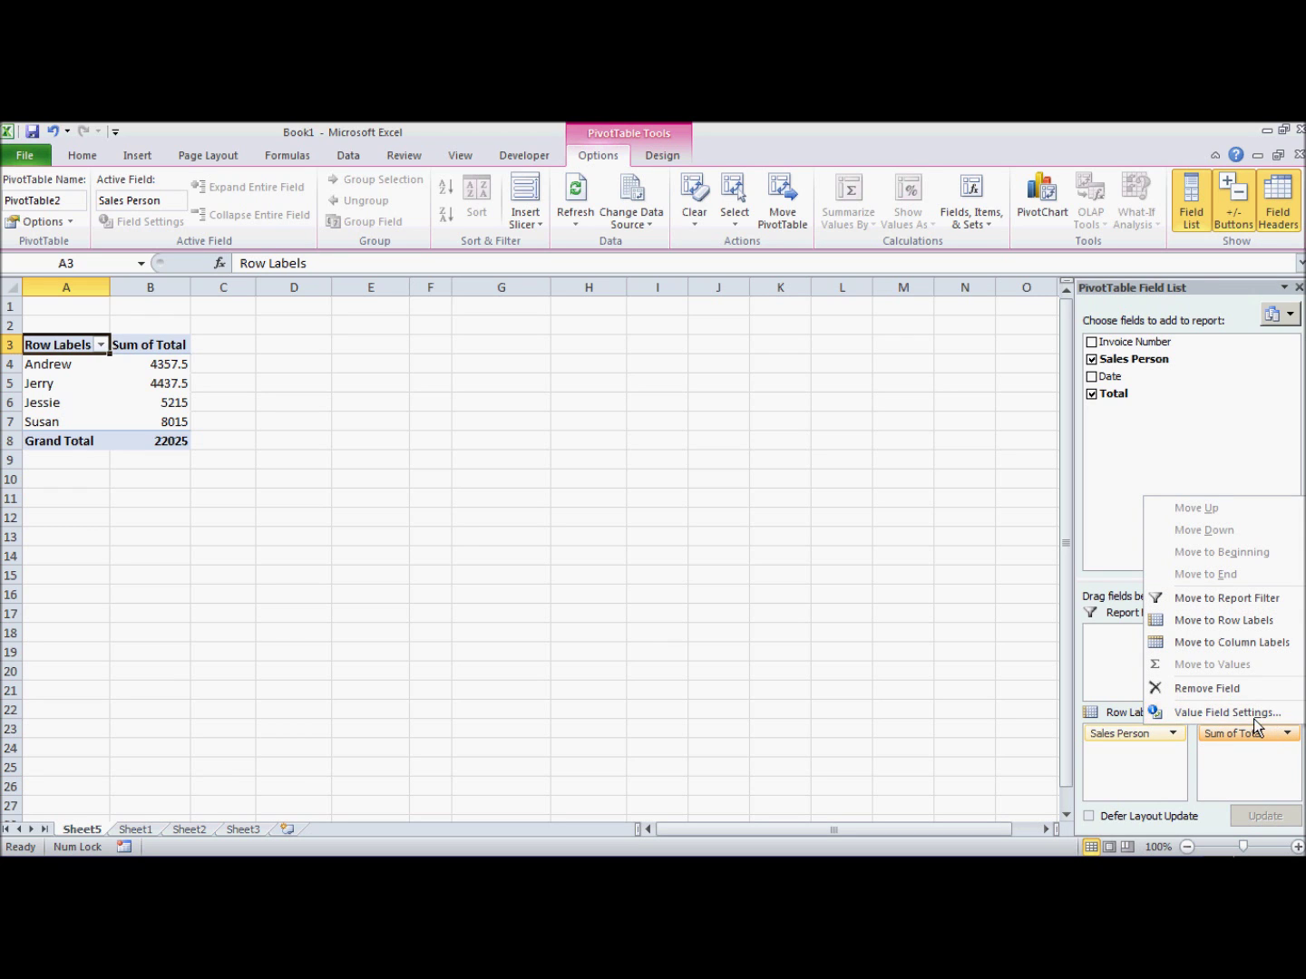
{"action": "left_click", "coordinate": [1254, 714]}
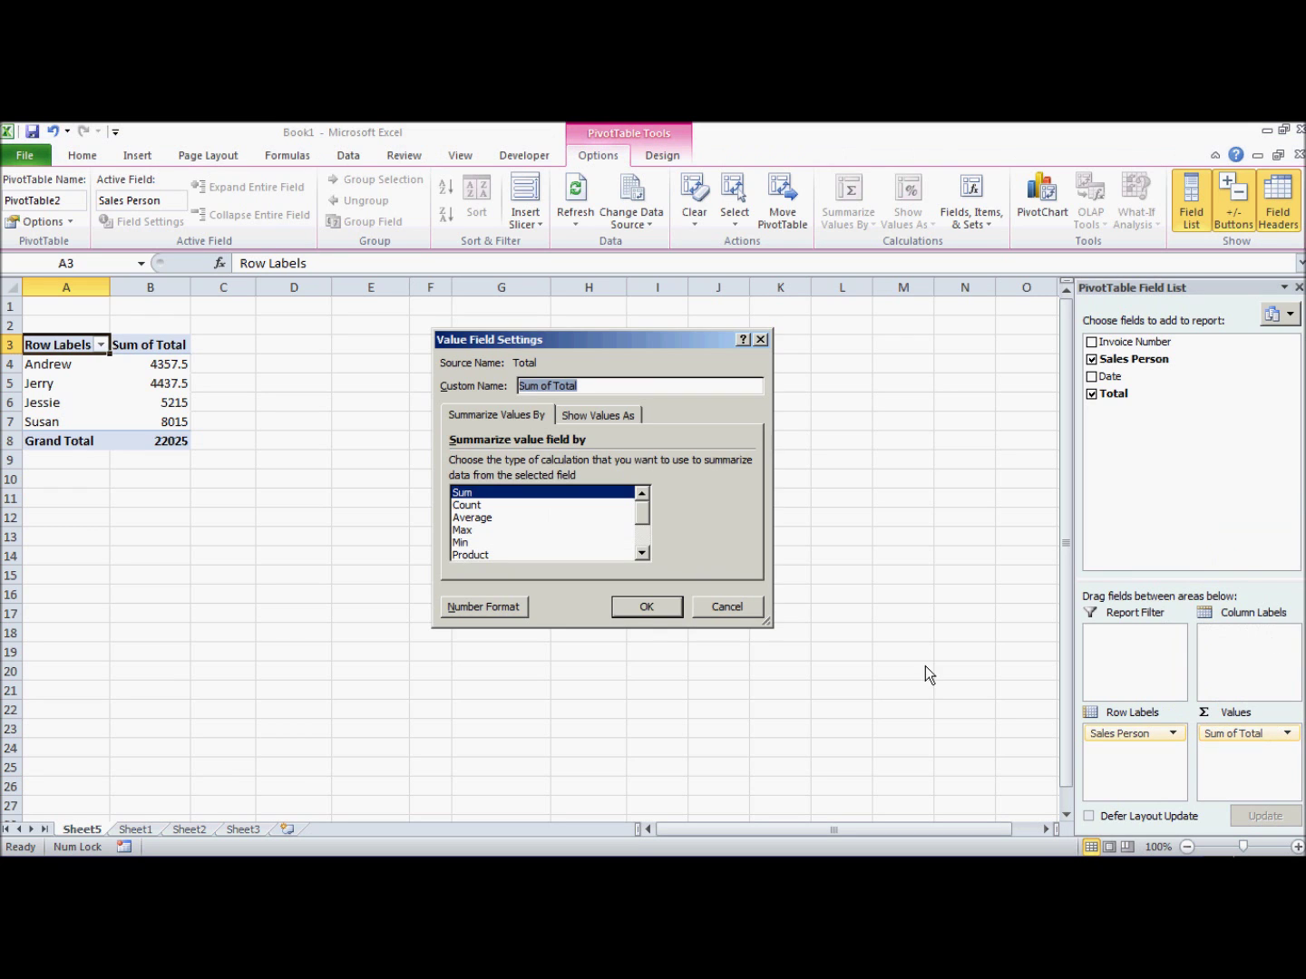
{"action": "left_click", "coordinate": [480, 505]}
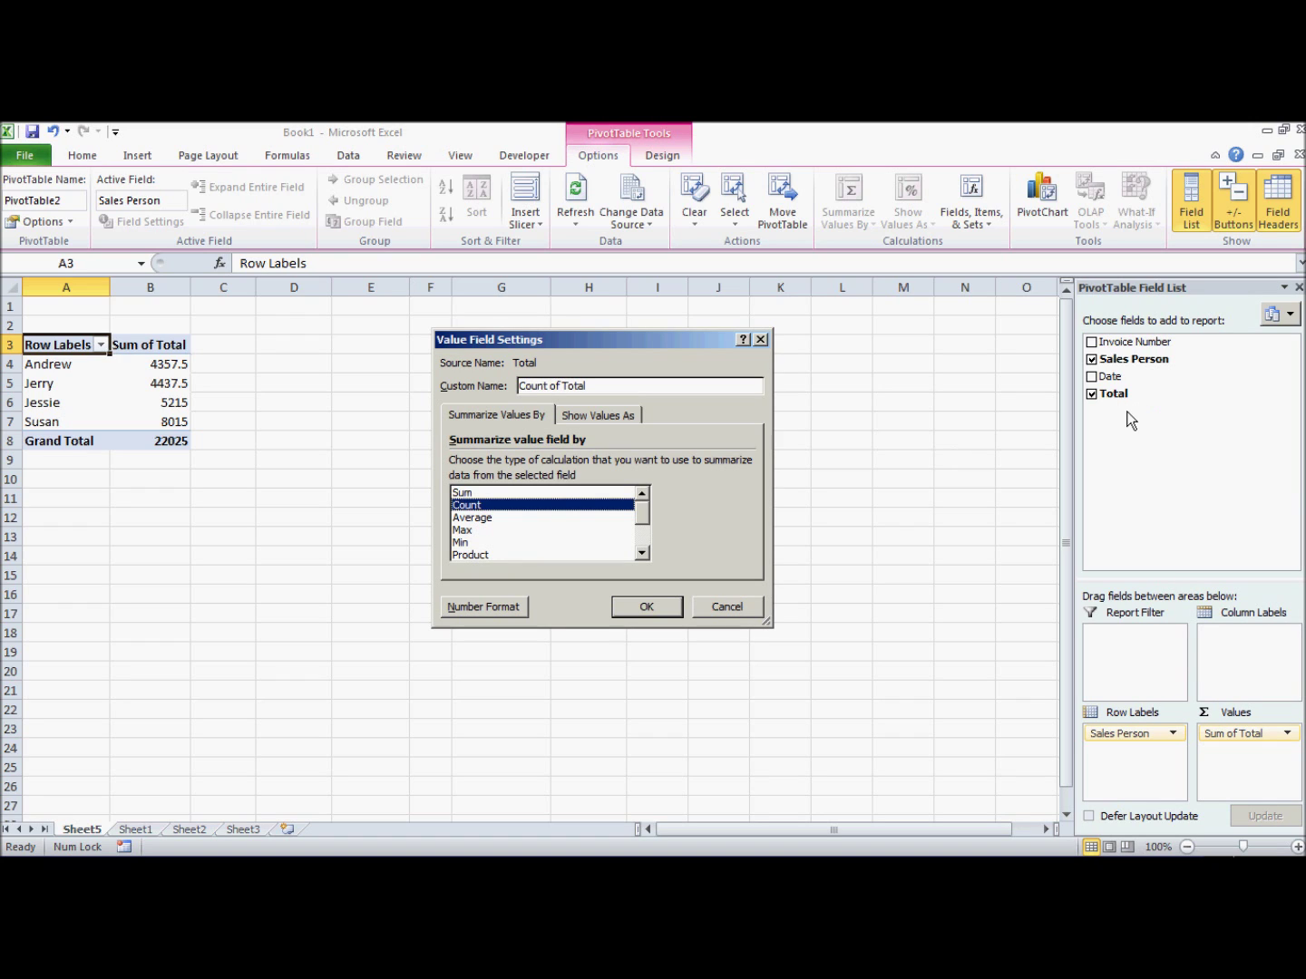
{"action": "left_click", "coordinate": [473, 519]}
{"action": "left_click", "coordinate": [472, 531]}
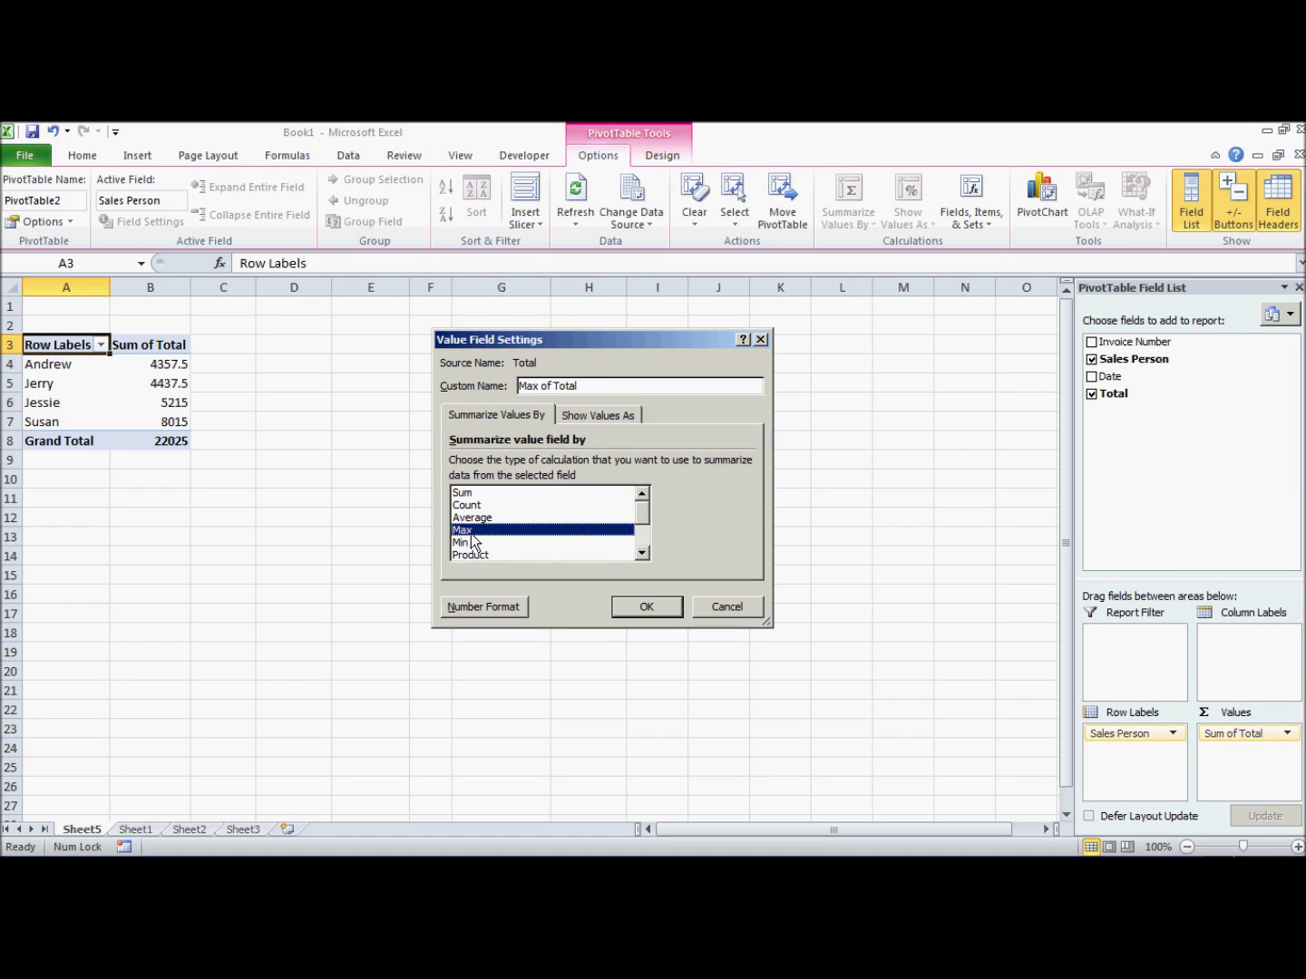
{"action": "left_click", "coordinate": [666, 613]}
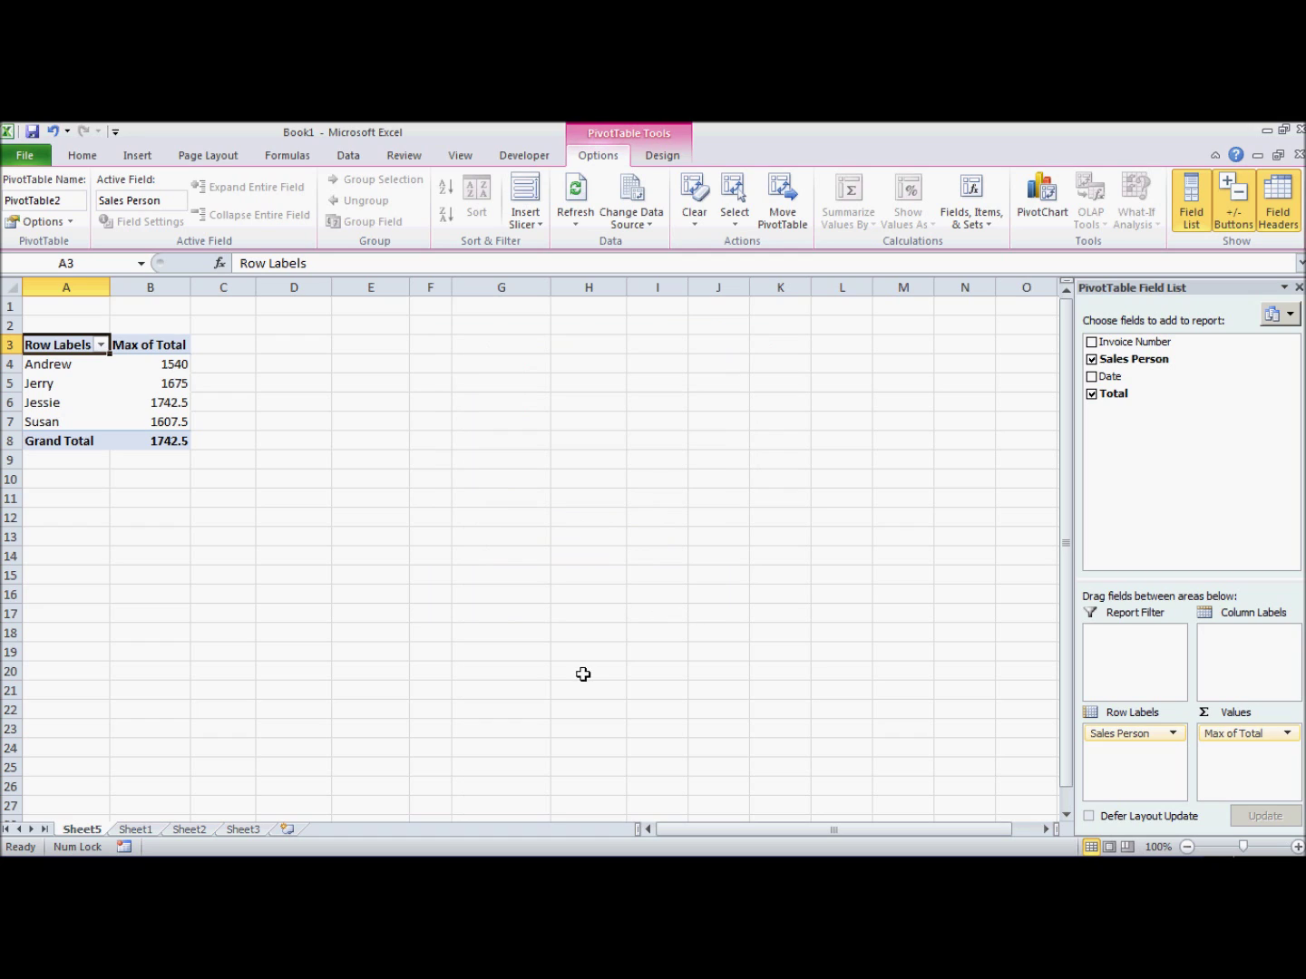